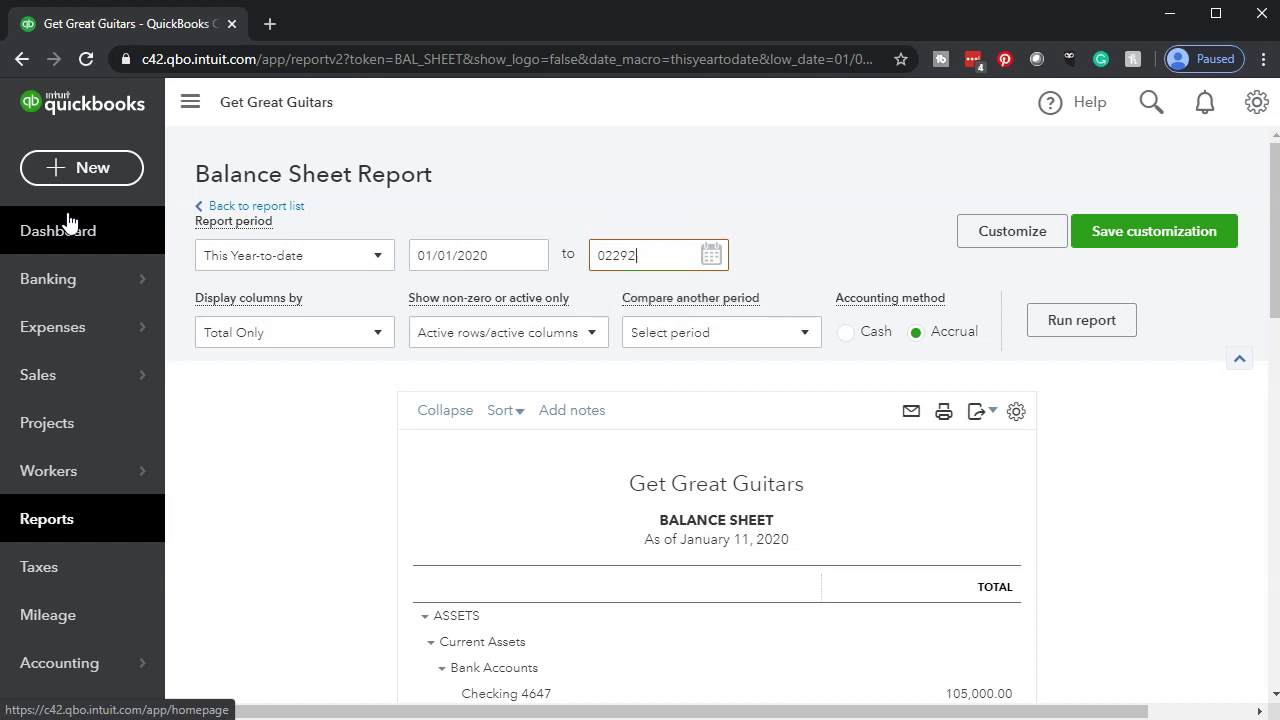
Run the Balance Sheet report for 01/01/2020 to 02/29/2020 and duplicate its browser tab
click(608, 250)
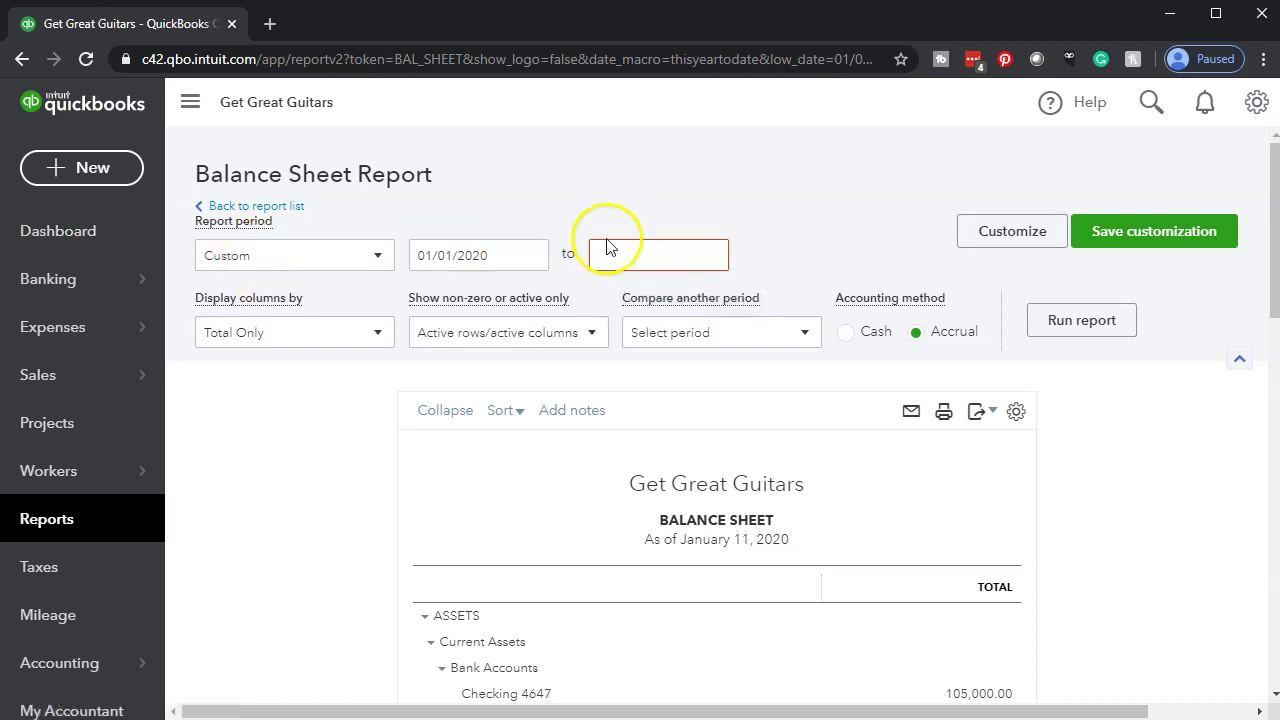
text(022920)
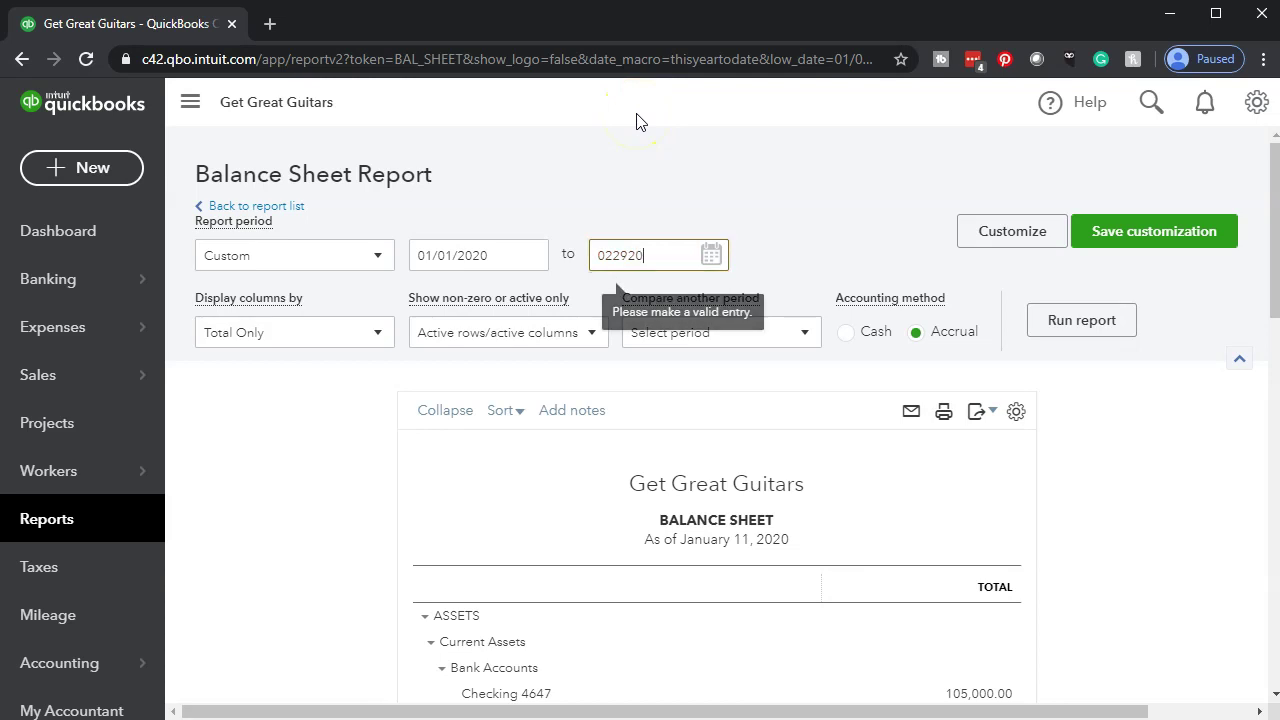
key(Tab)
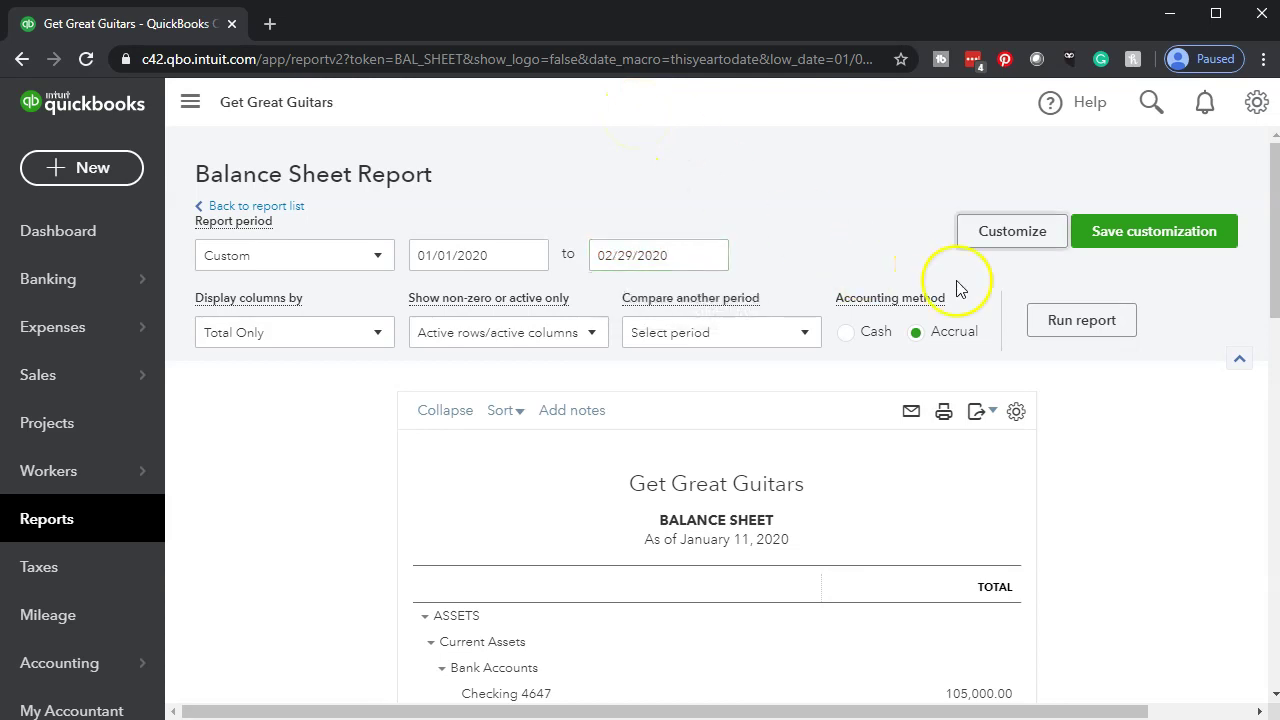
click(1096, 334)
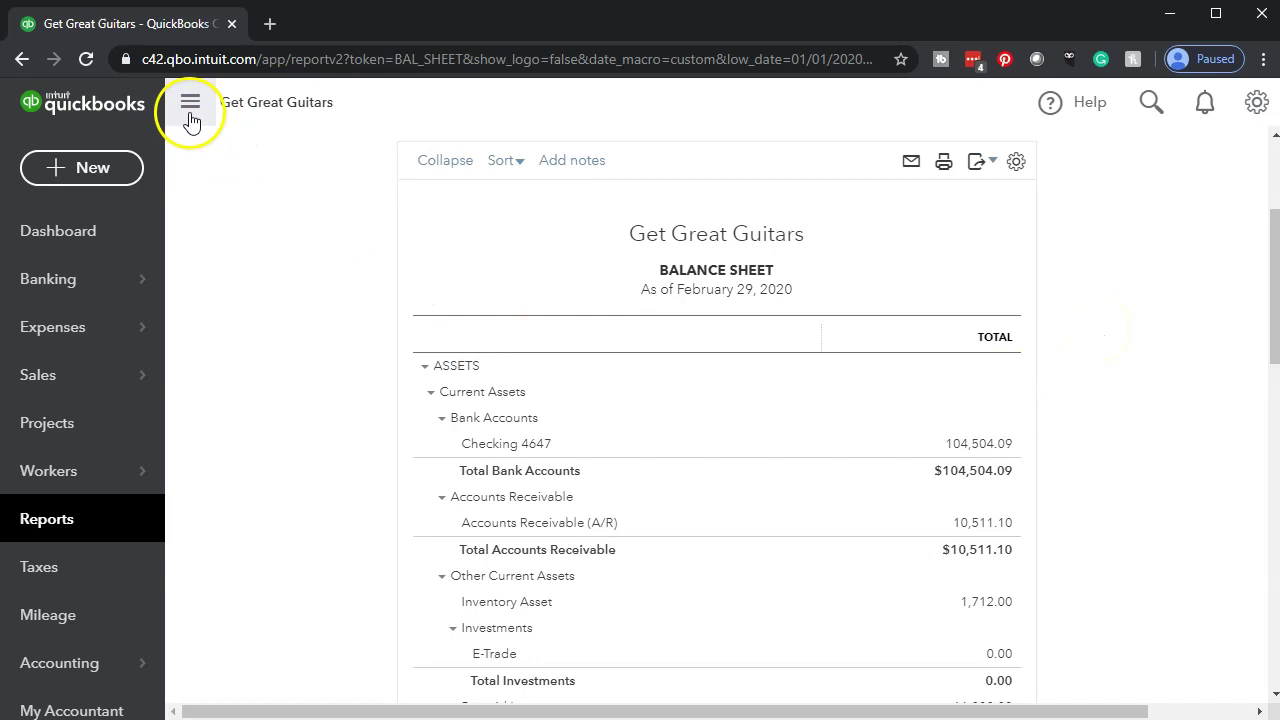
right_click(183, 29)
click(204, 95)
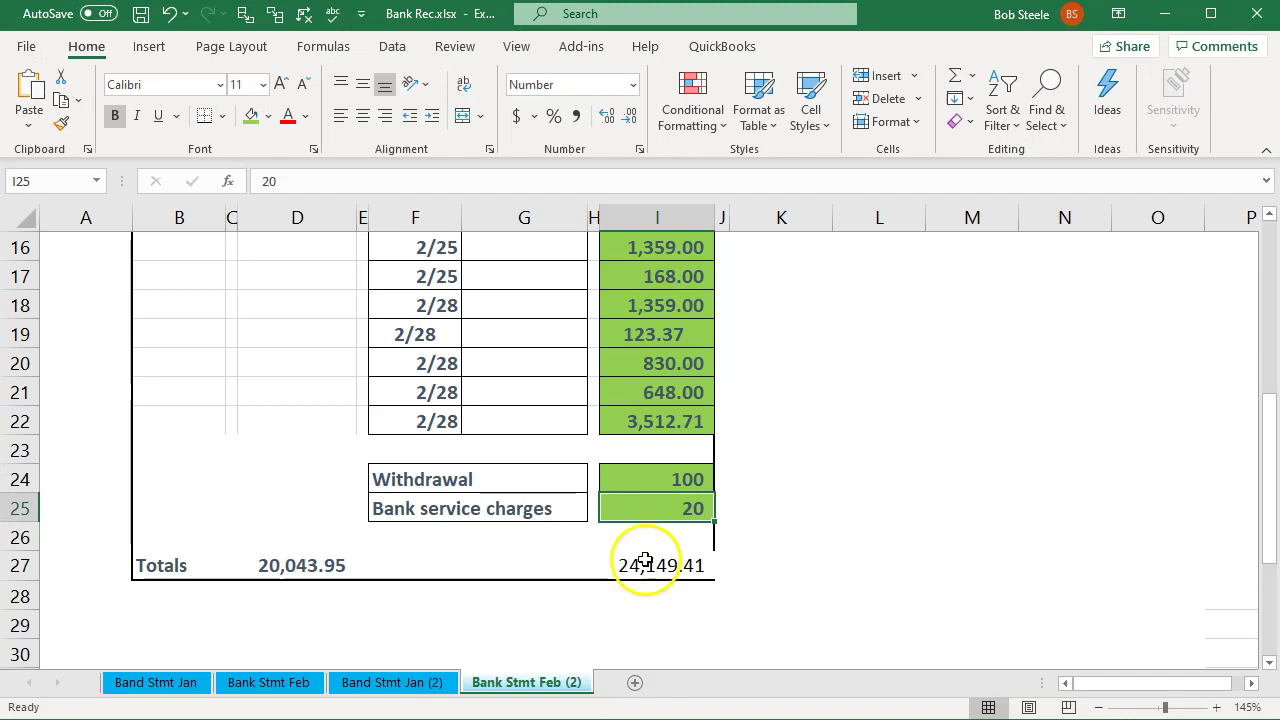
Review the February 29 balance, deposits and withdrawals on the February bank statement in the Excel workbook, then return to QuickBooks
scroll(641, 558, up, 5)
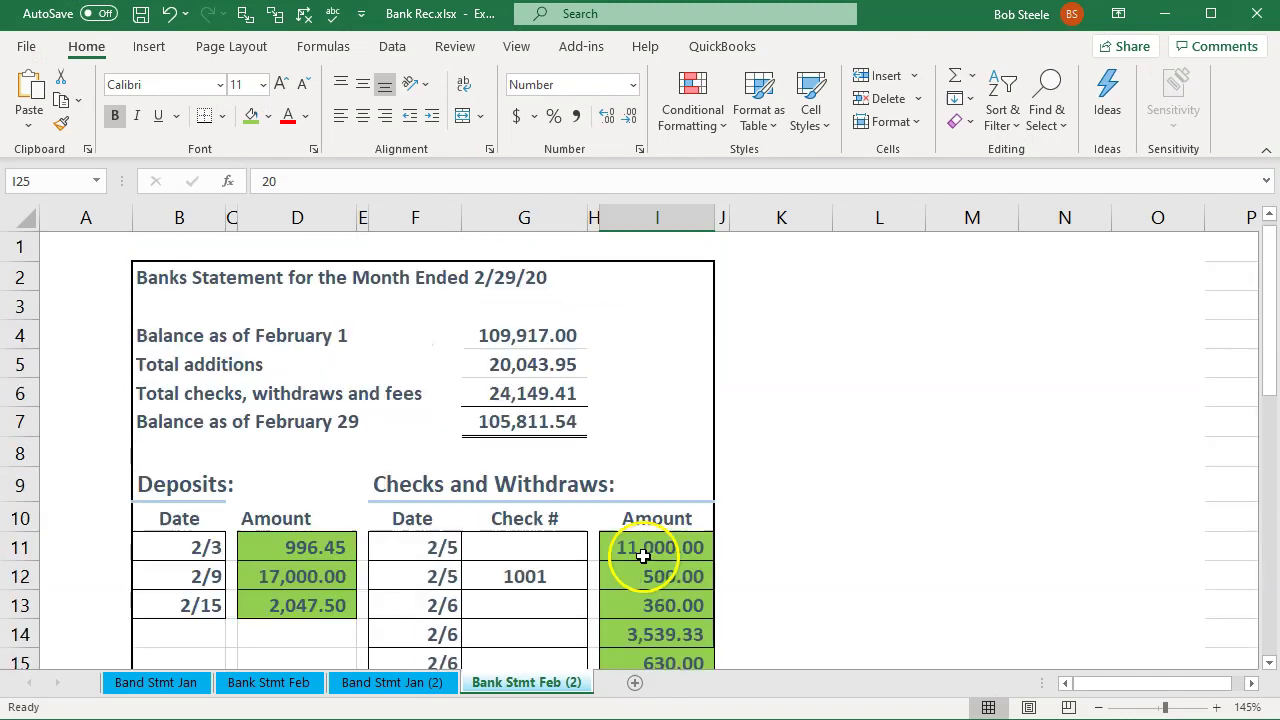
click(530, 423)
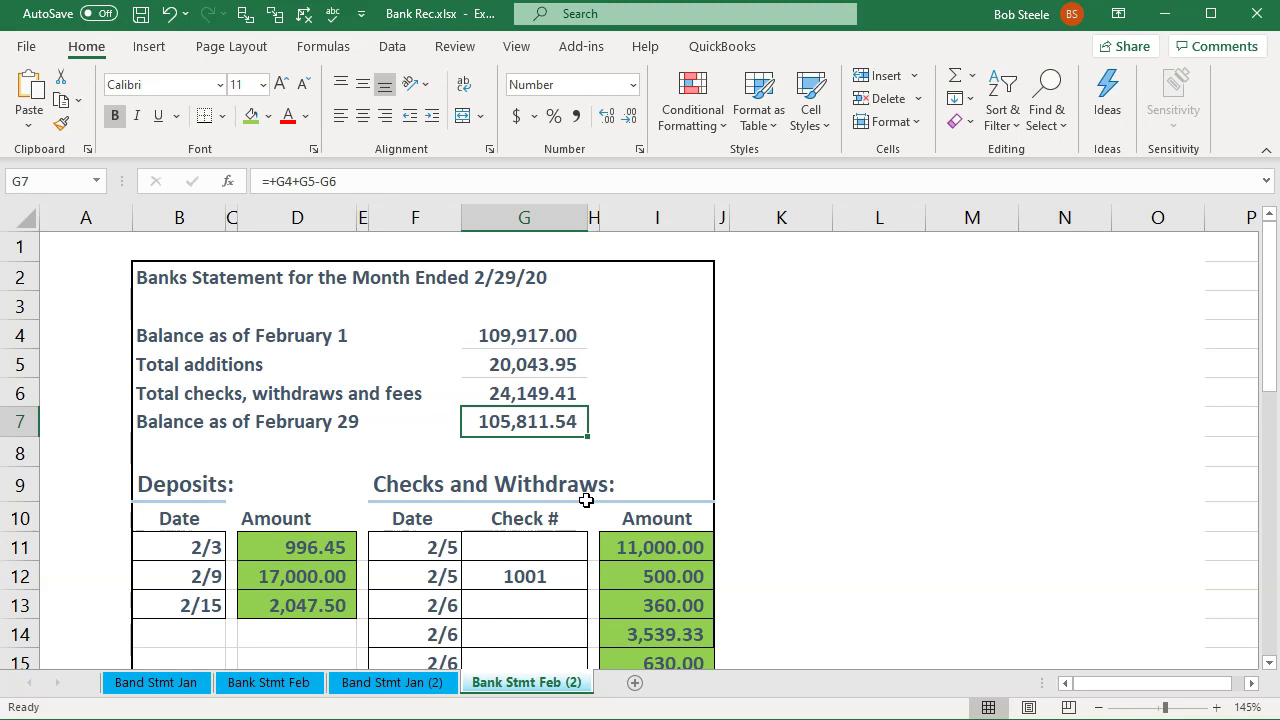
scroll(586, 500, down, 2)
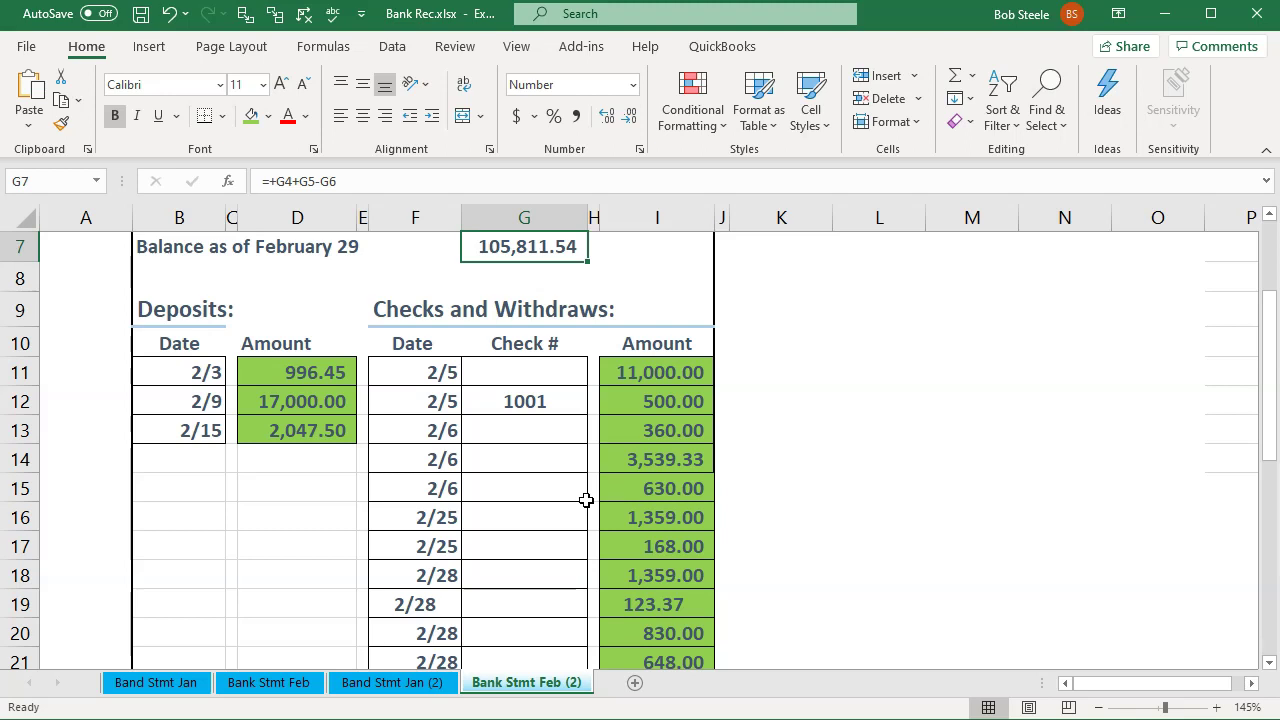
click(1165, 14)
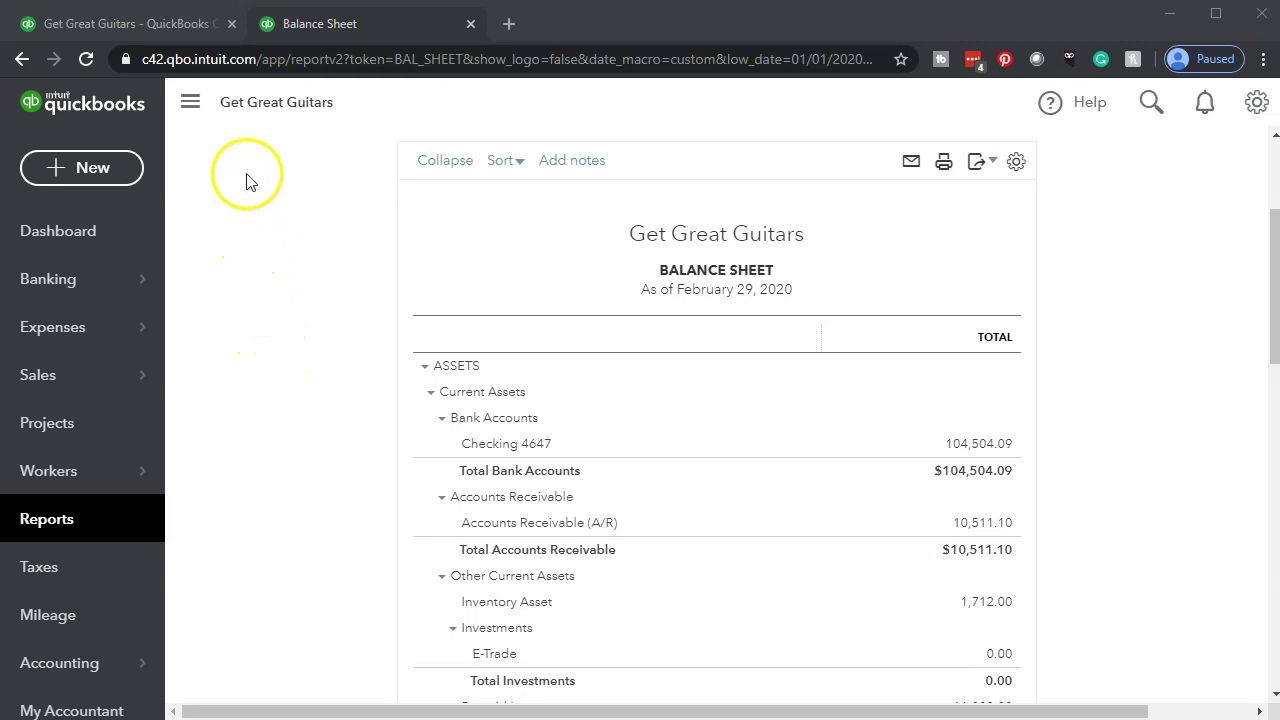
In the original QuickBooks browser tab, open the account reconciliation and resume reconciling the checking account
click(153, 27)
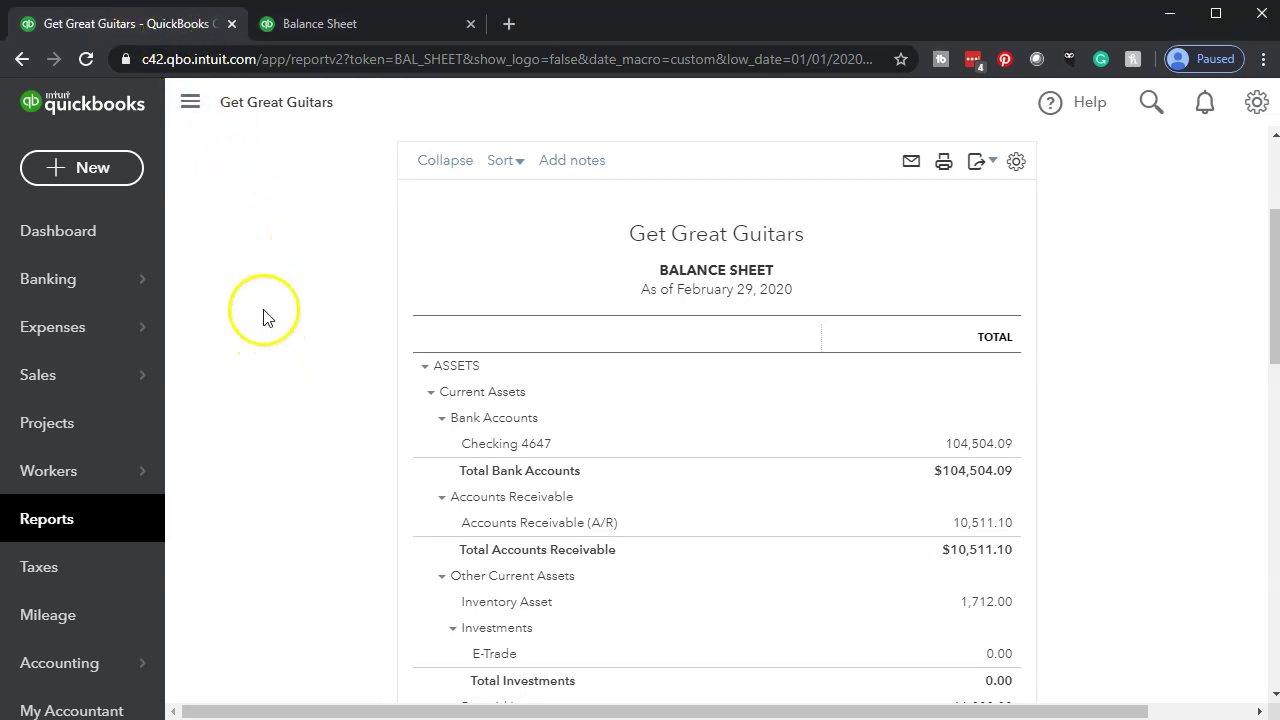
key(ctrl+minus)
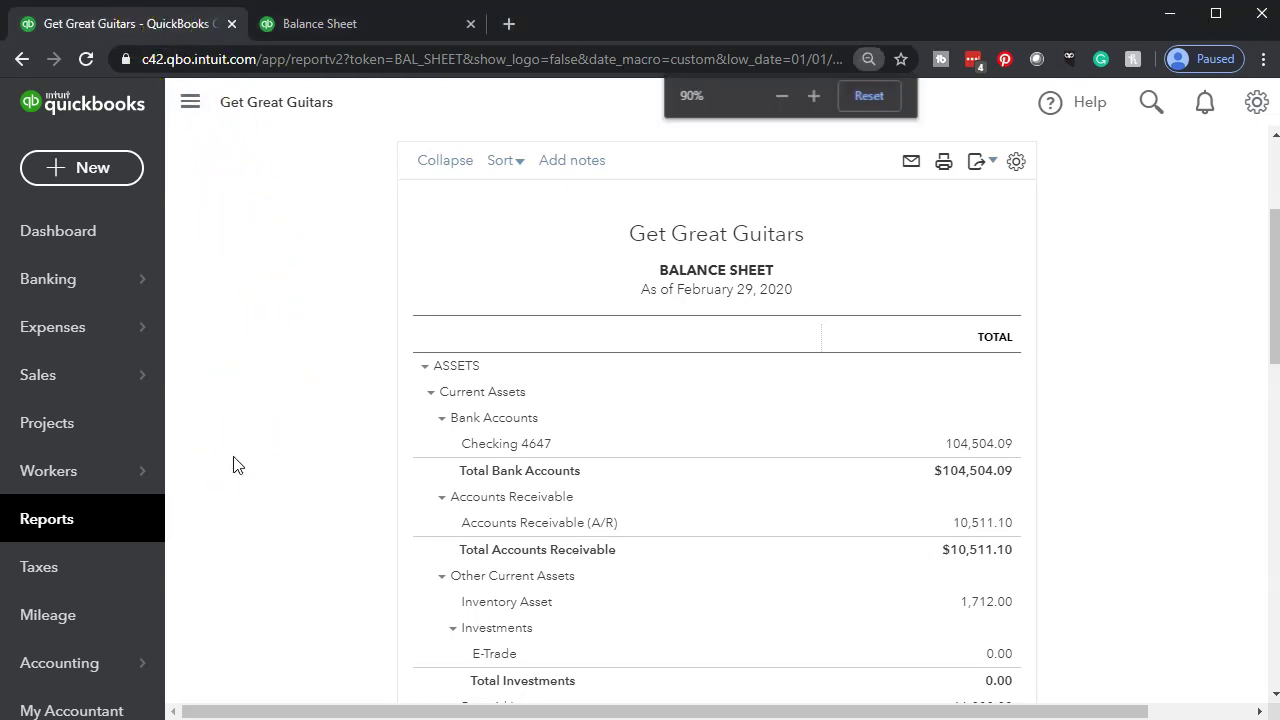
key(ctrl+plus)
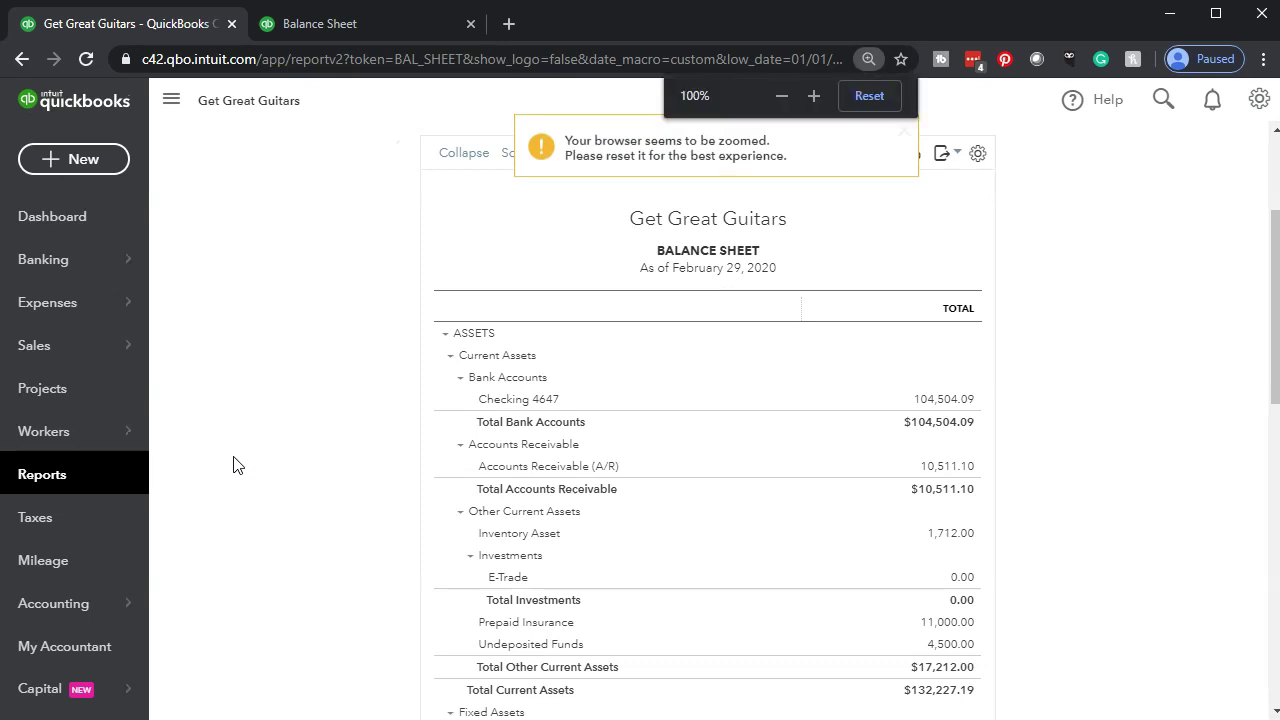
scroll(101, 492, down, 2)
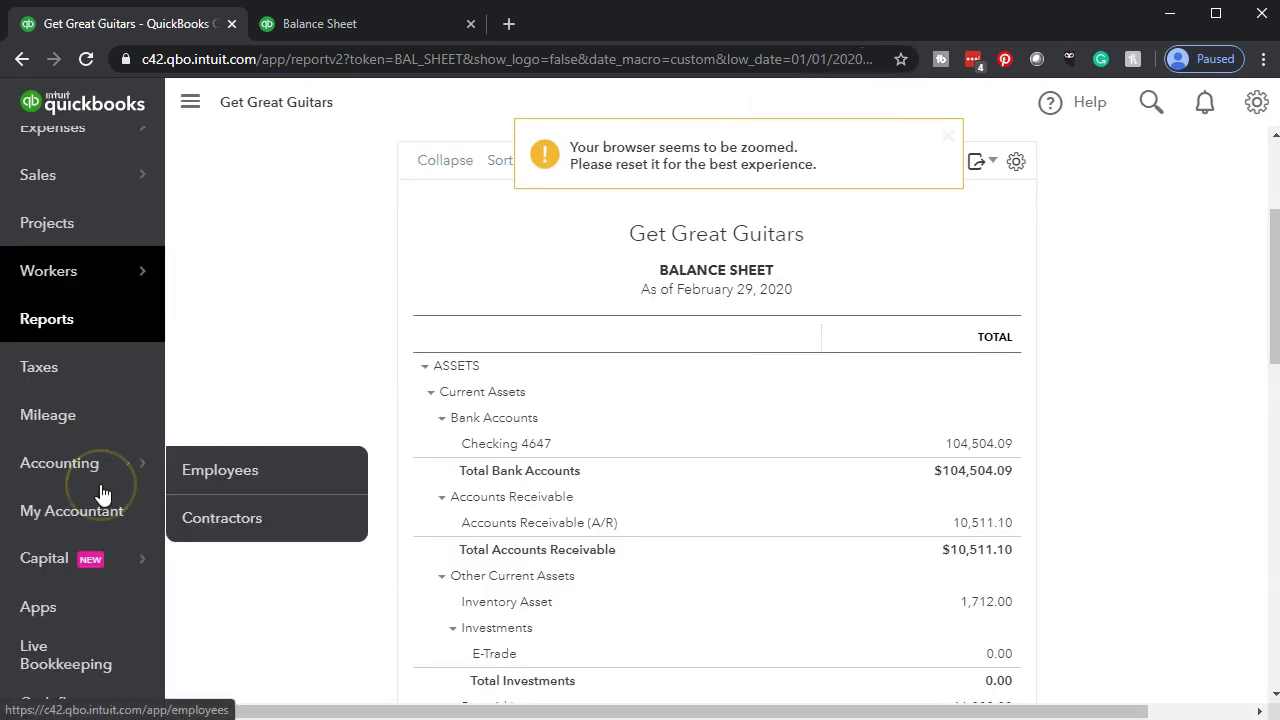
click(77, 474)
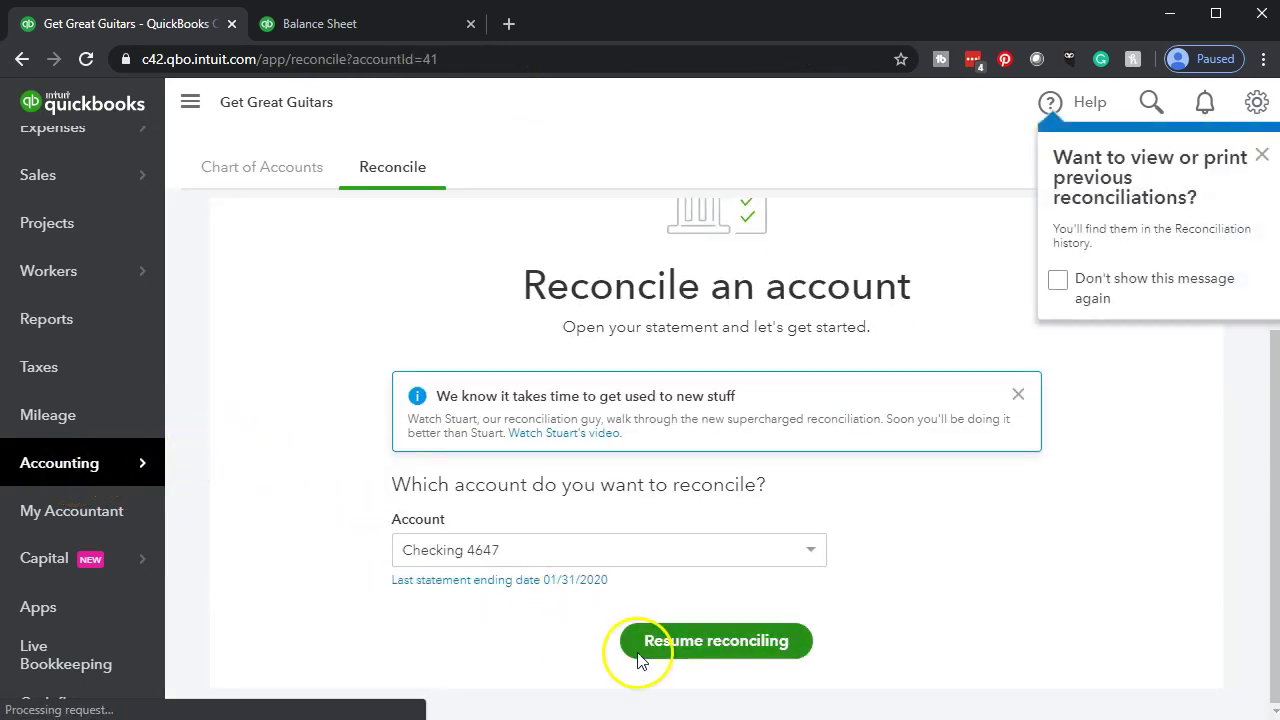
click(668, 648)
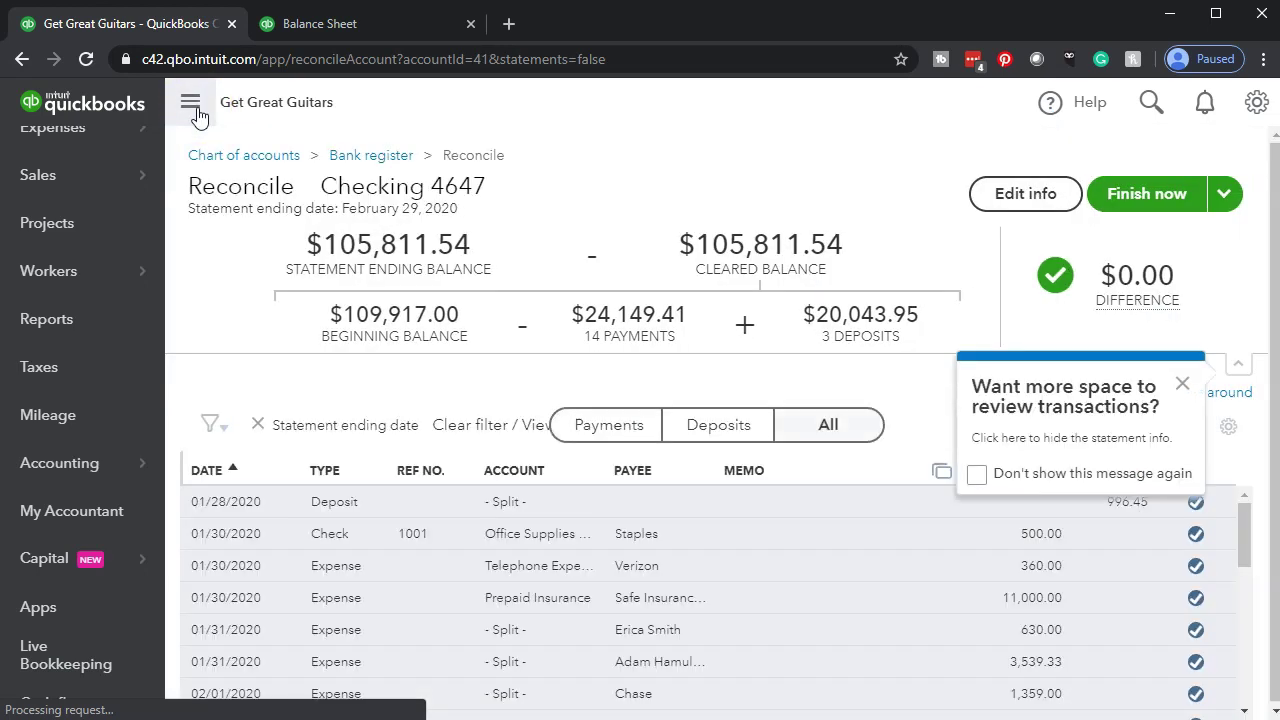
Collapse the navigation menu, dismiss the tip, and finish the February 29, 2020 reconciliation to view its report
click(196, 110)
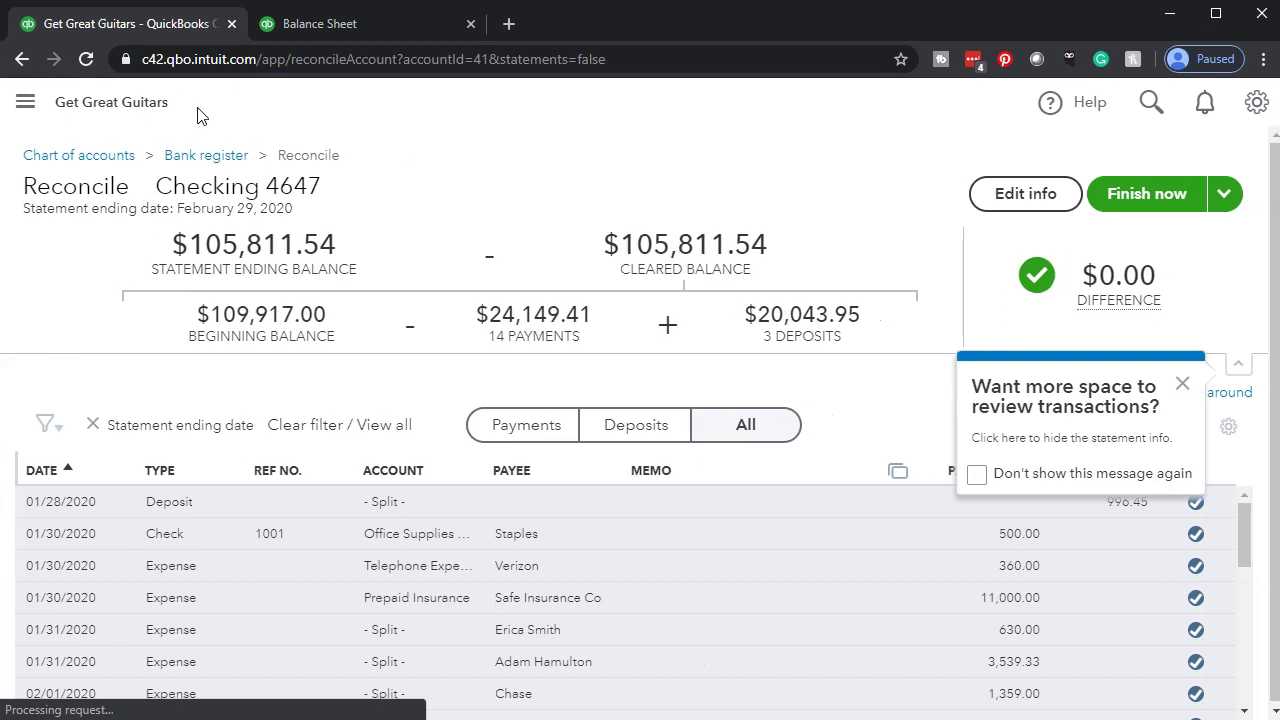
click(1183, 387)
click(1169, 448)
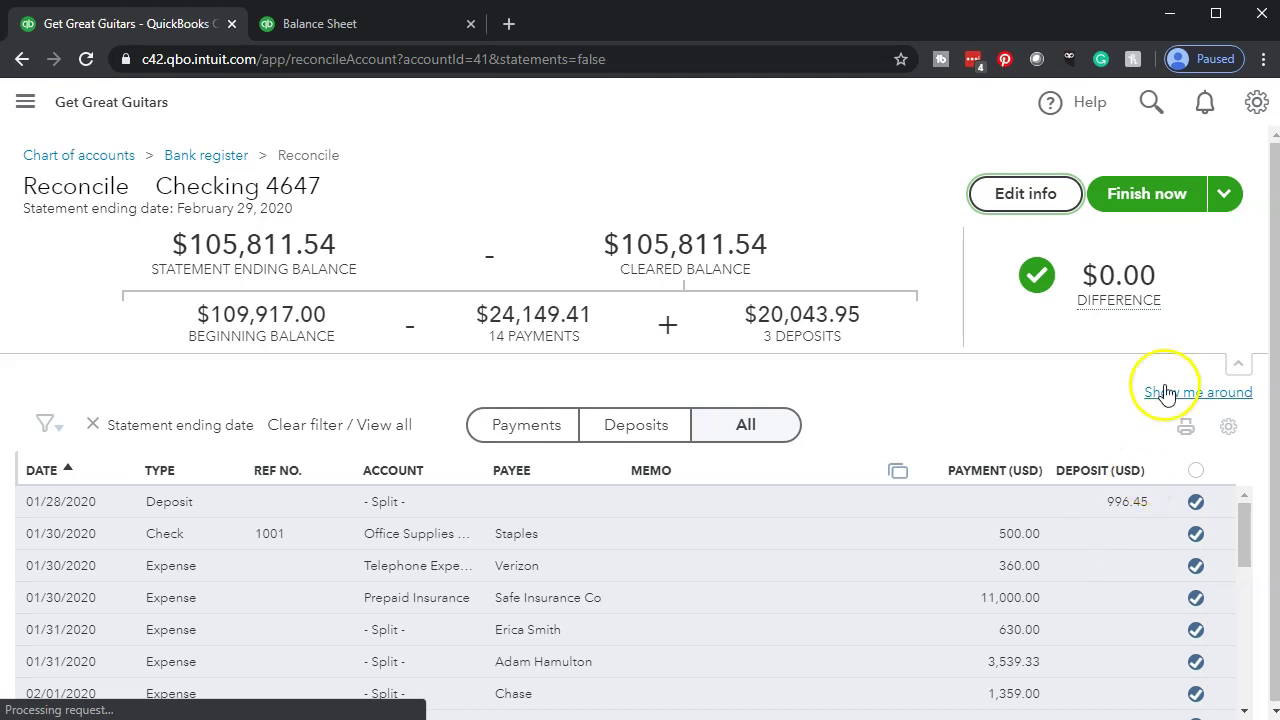
click(1133, 196)
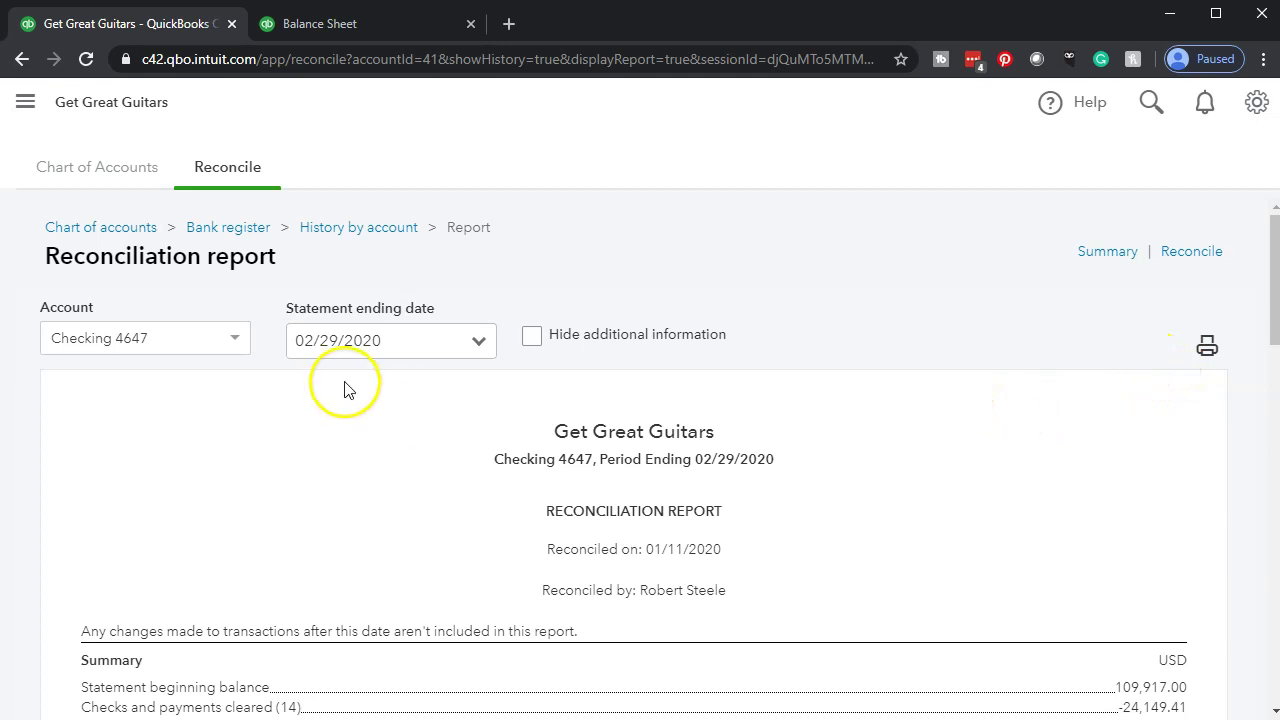
Check the available statement ending dates and examine the summary section of the reconciliation report
click(484, 341)
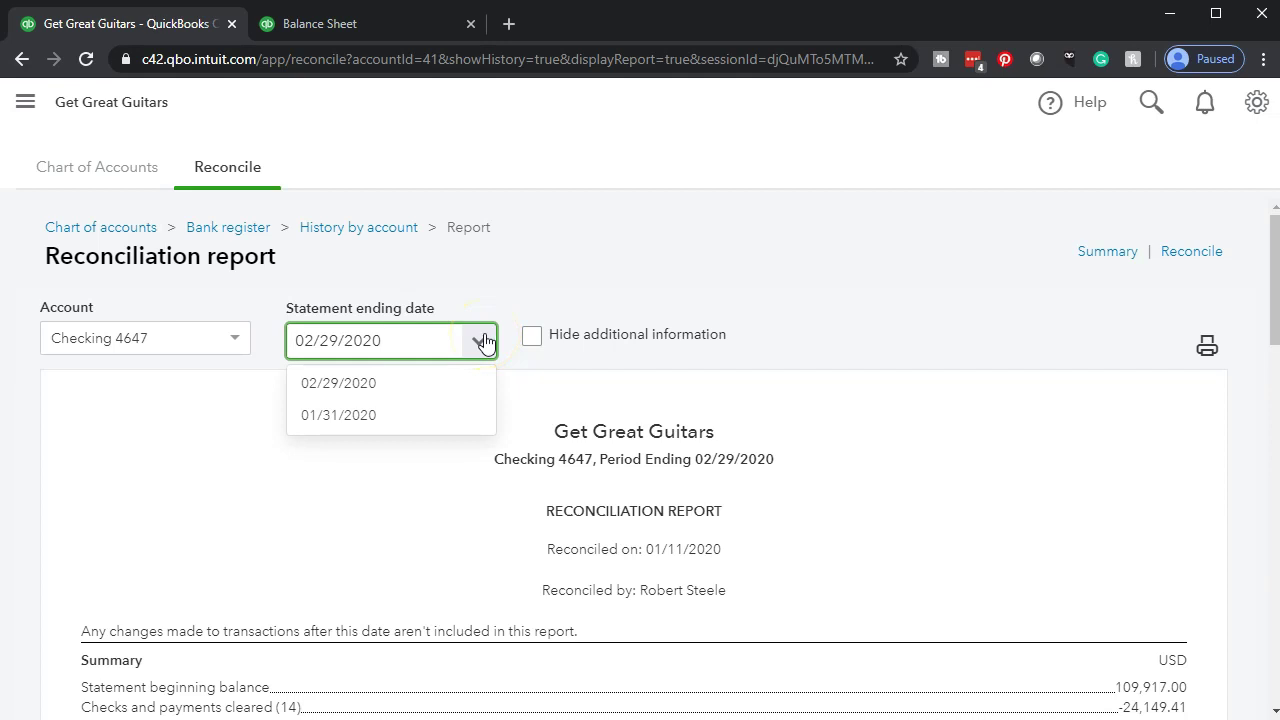
click(484, 341)
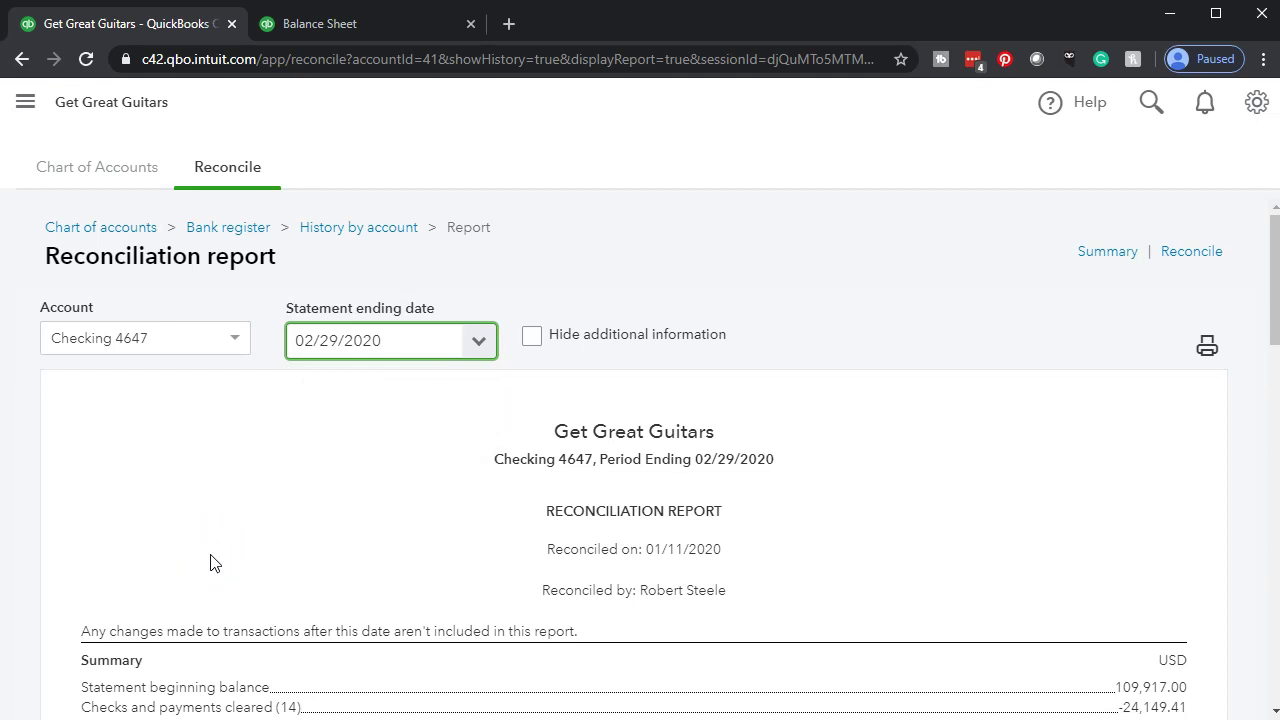
scroll(210, 563, down, 2)
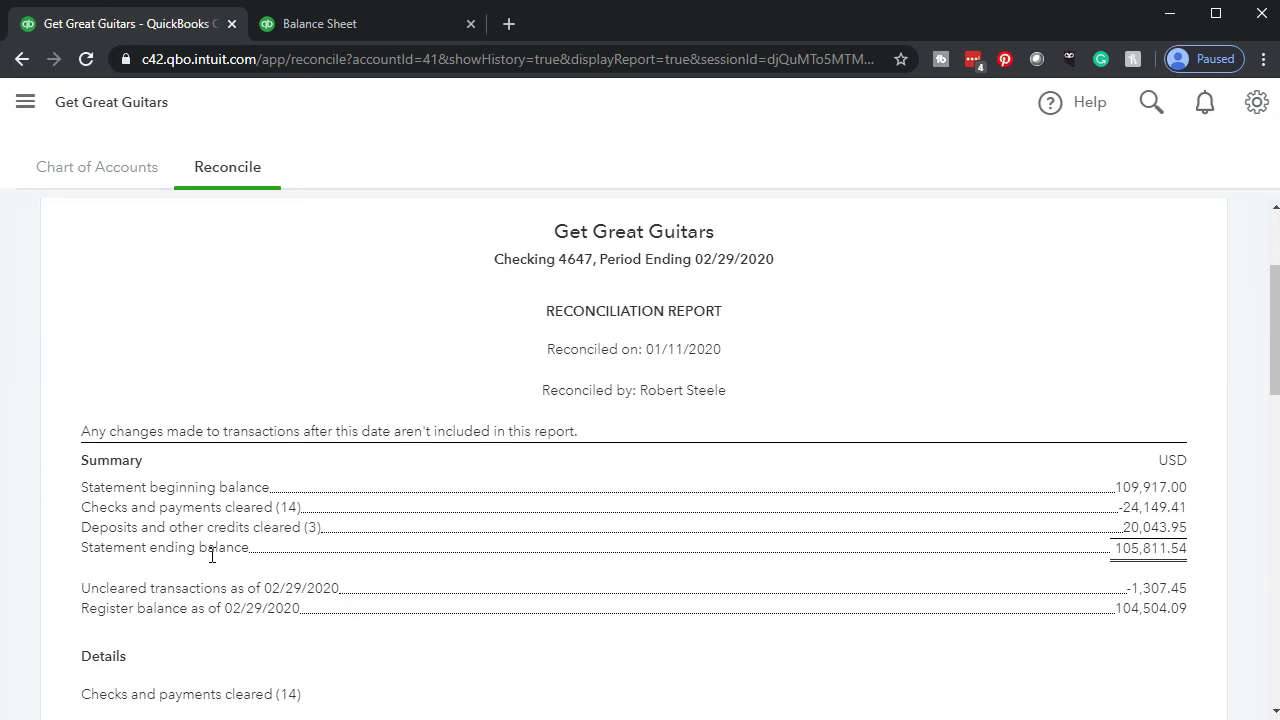
scroll(211, 556, down, 1)
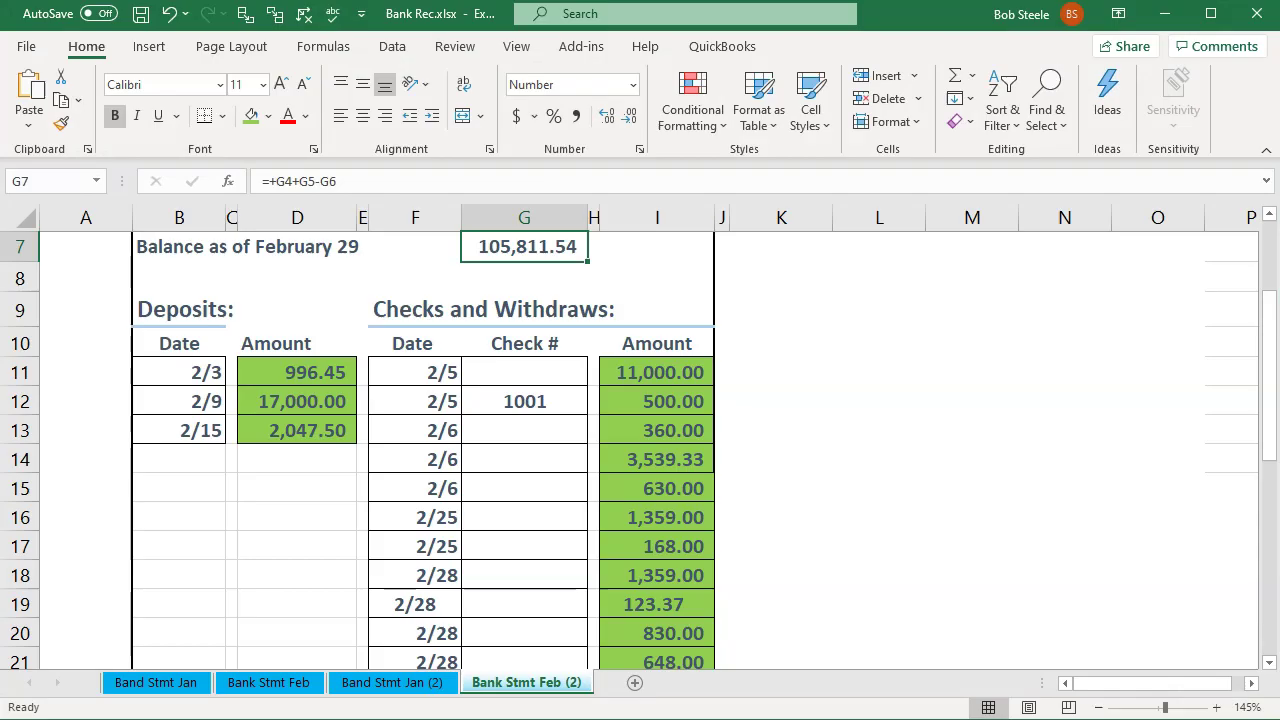
Compare the Excel bank statement's February 1 balance and total checks, withdraws and fees with the QuickBooks reconciliation report
scroll(594, 457, up, 2)
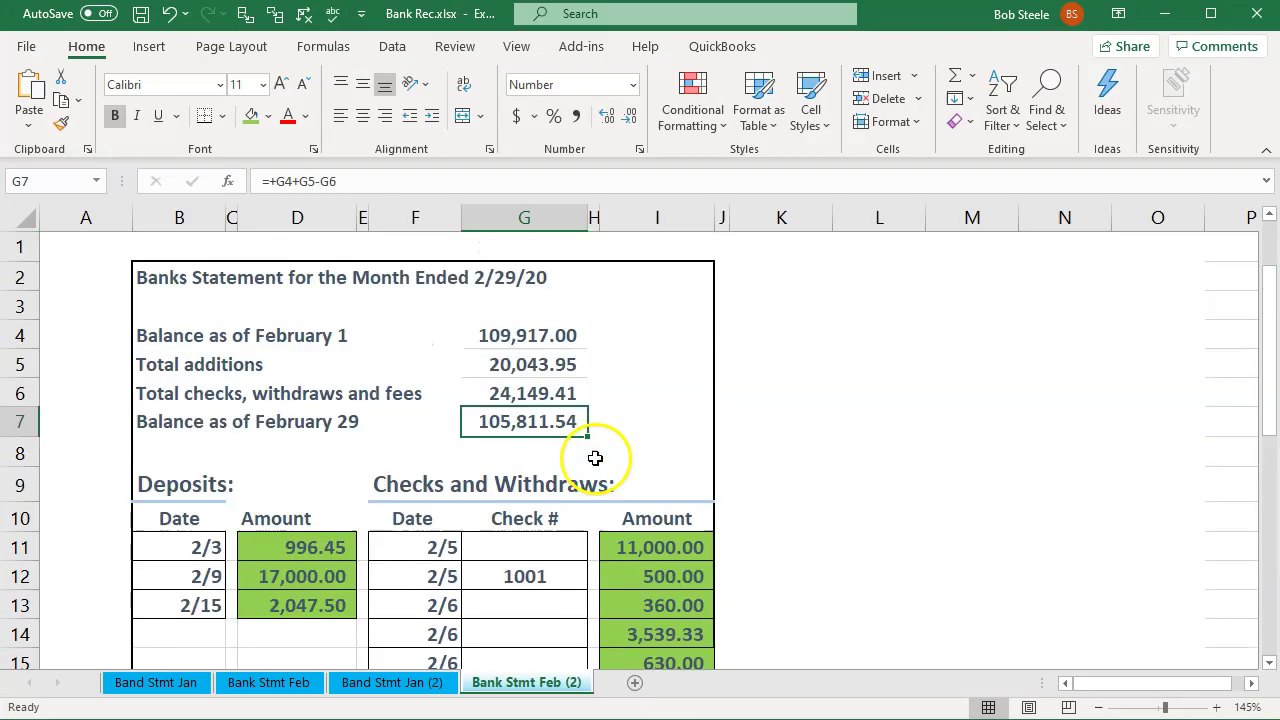
click(532, 338)
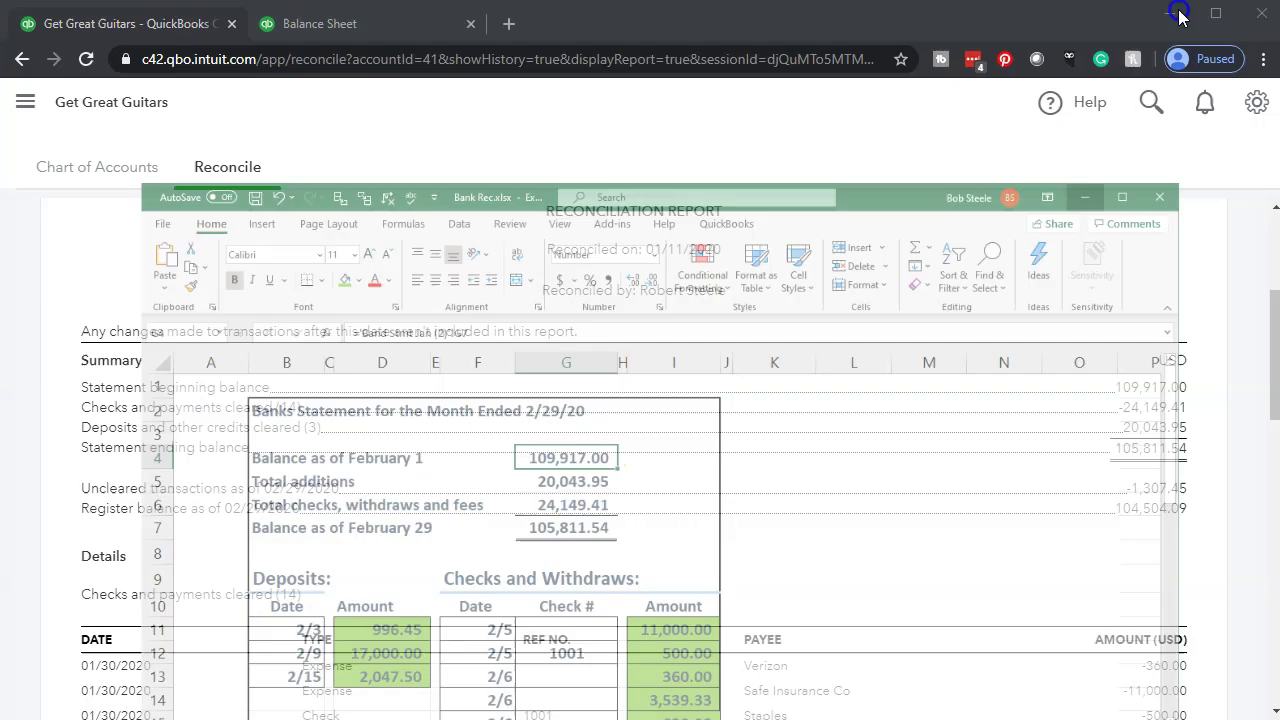
click(1164, 13)
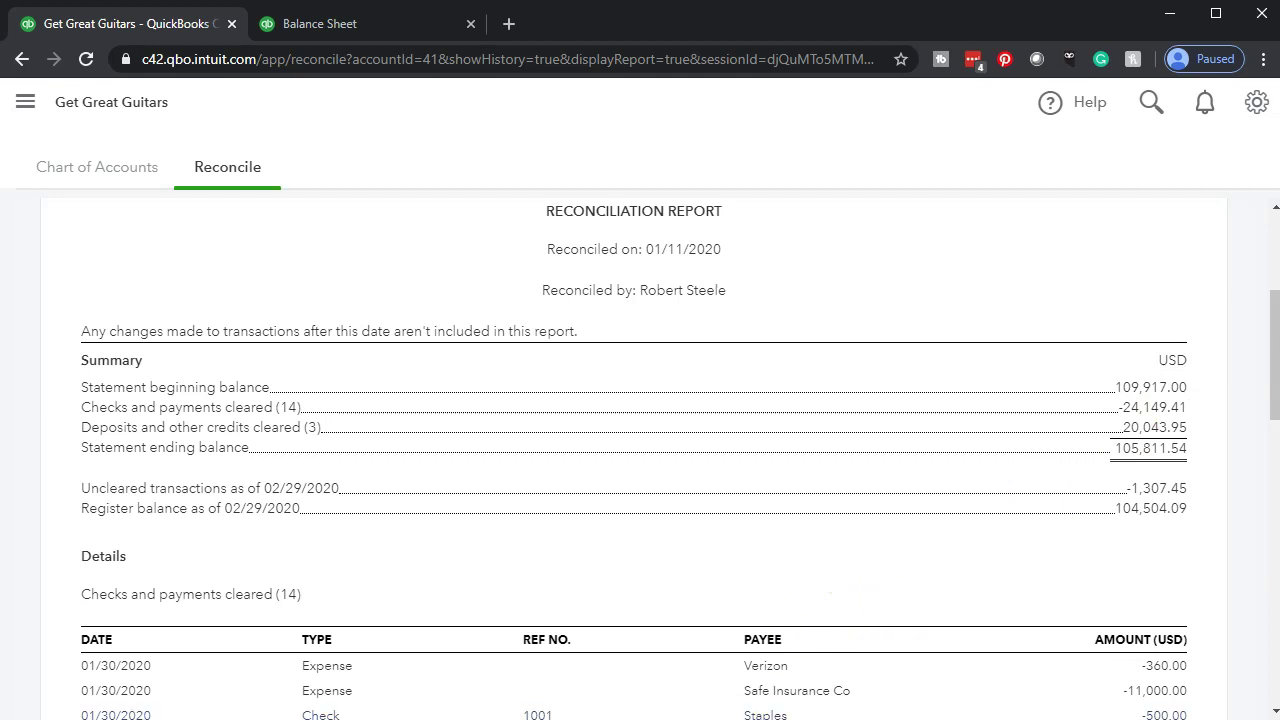
click(640, 700)
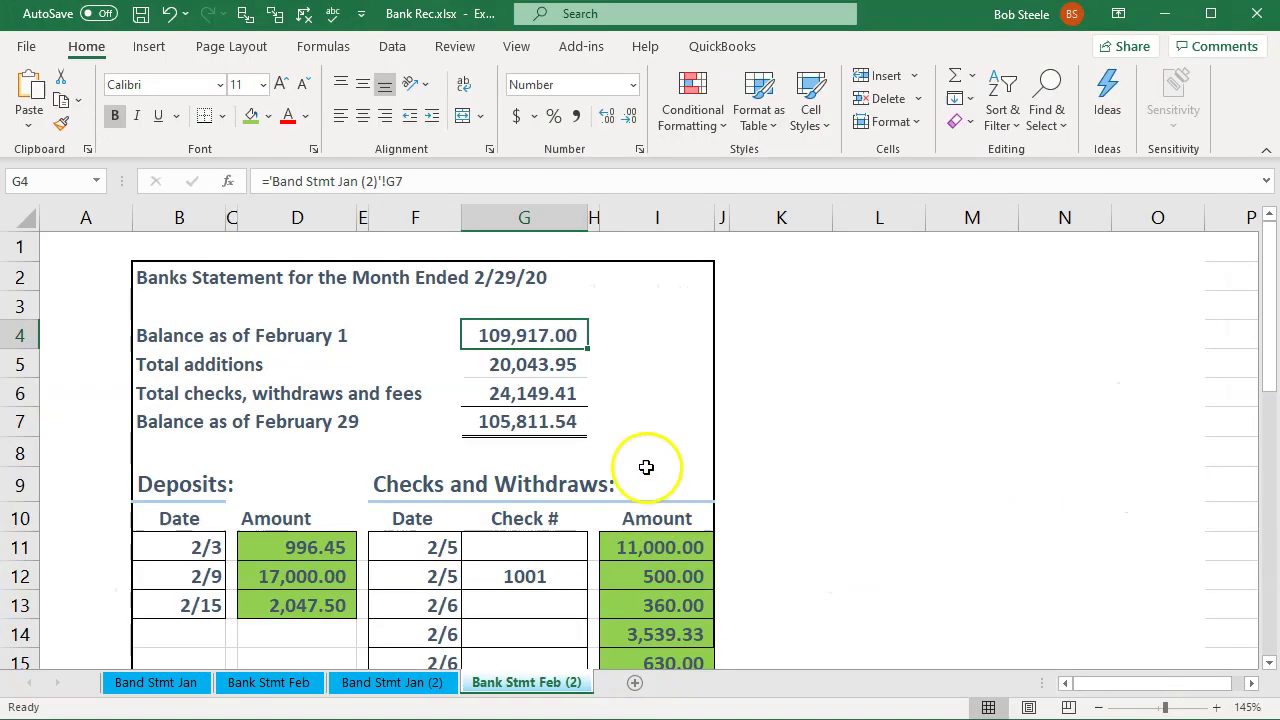
click(558, 392)
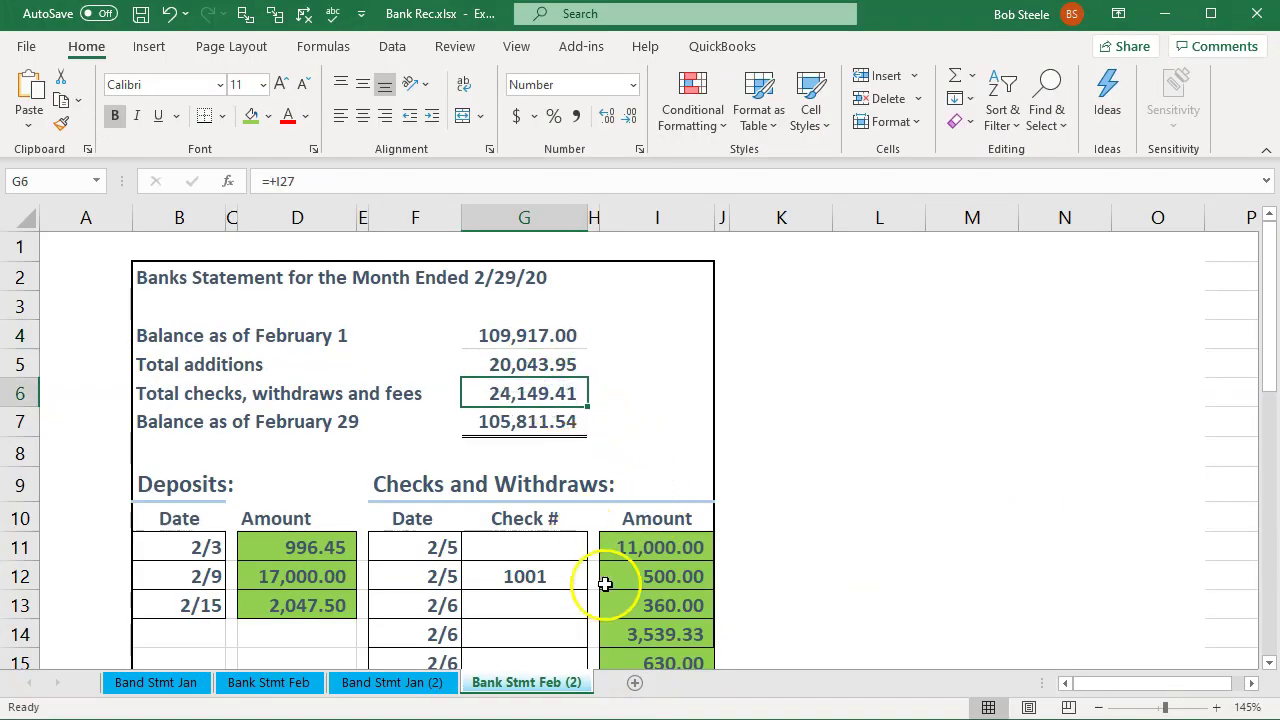
click(1164, 14)
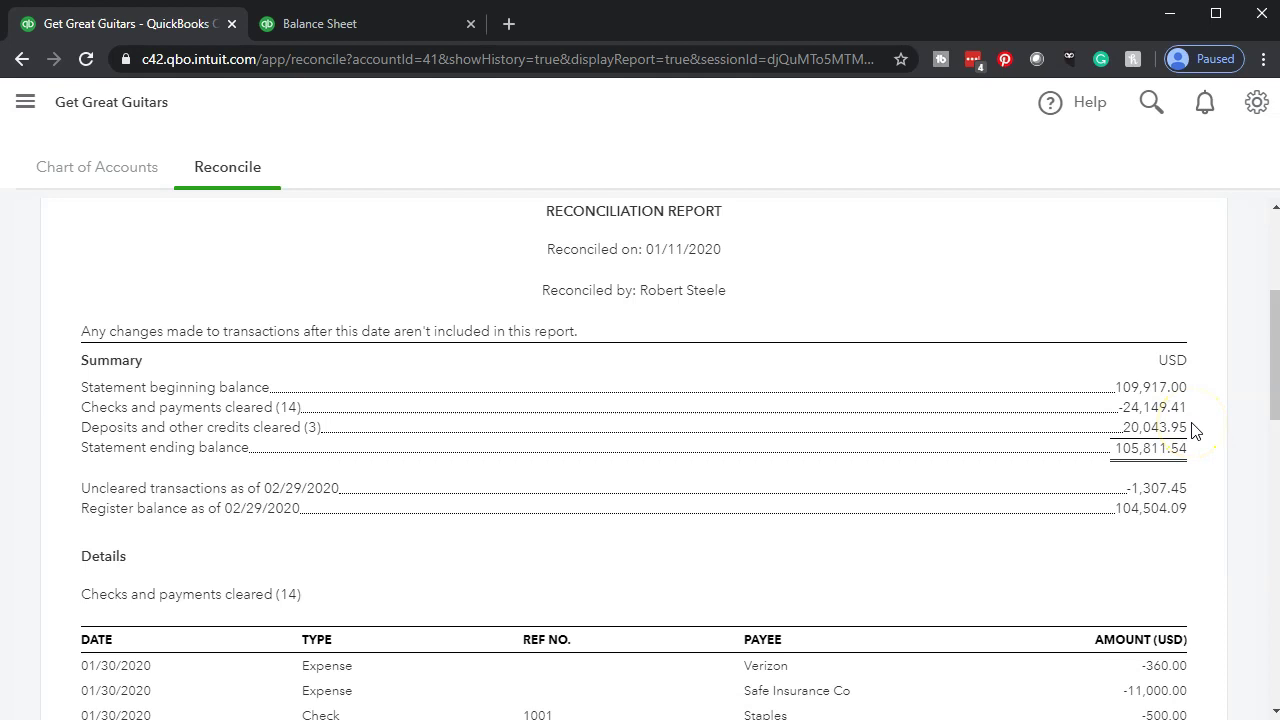
Compare the Excel bank statement's total additions and February 29 balance with the QuickBooks reconciliation report
key(alt+Tab)
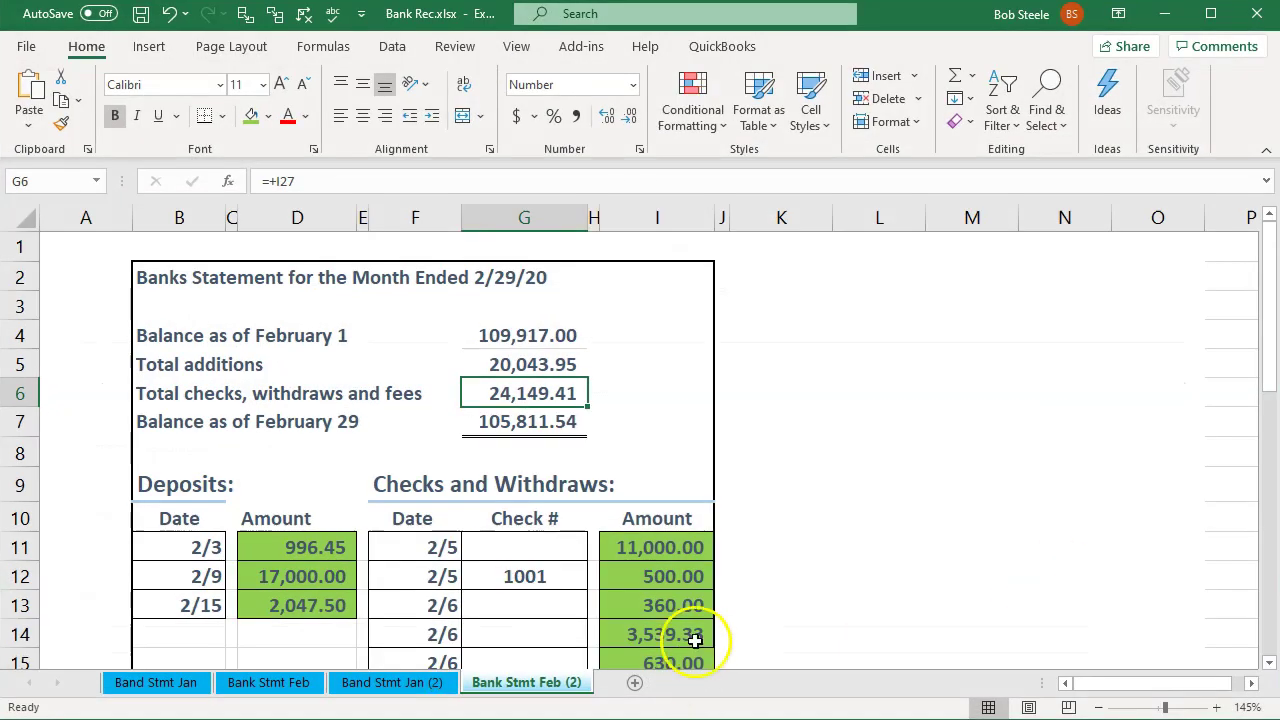
click(539, 371)
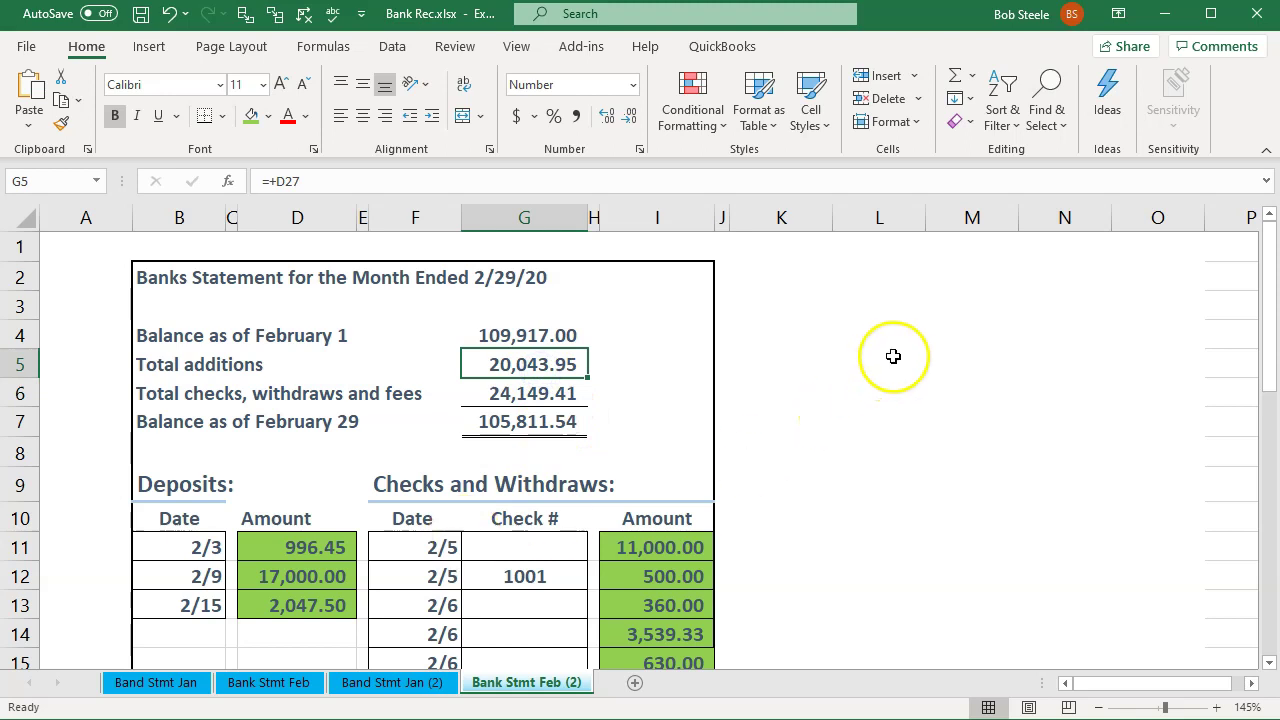
click(1164, 13)
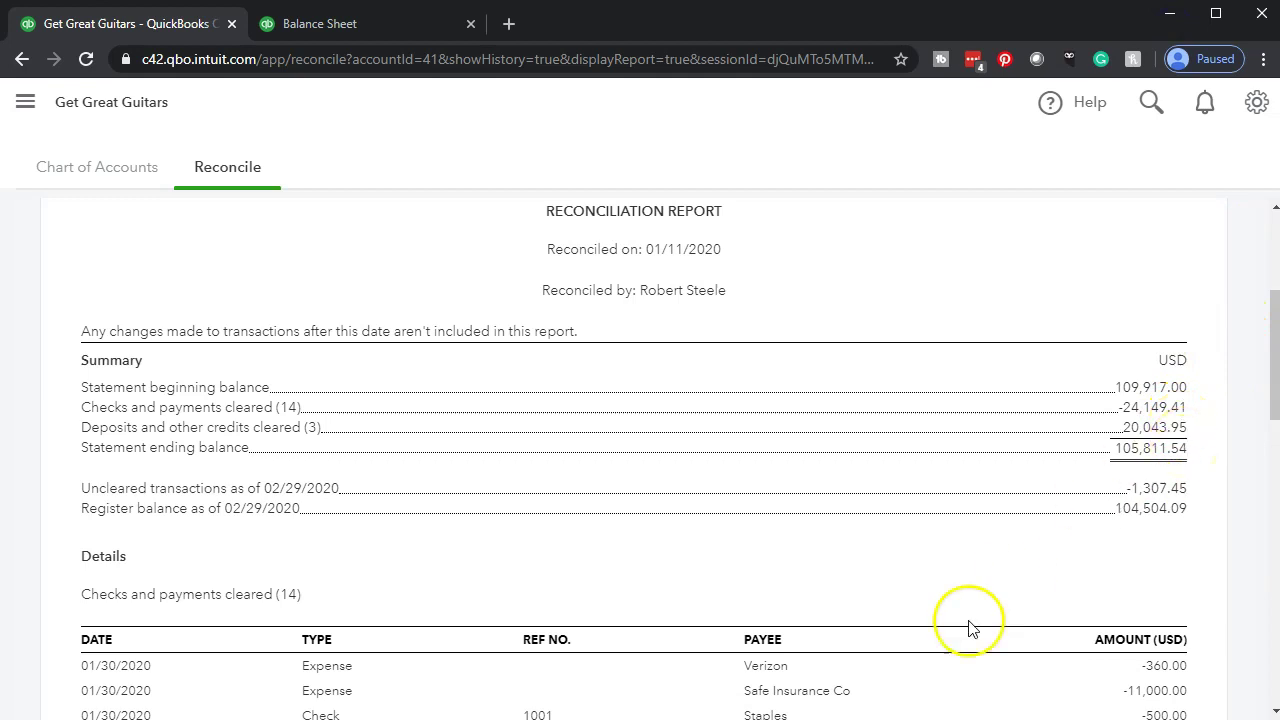
key(alt+Tab)
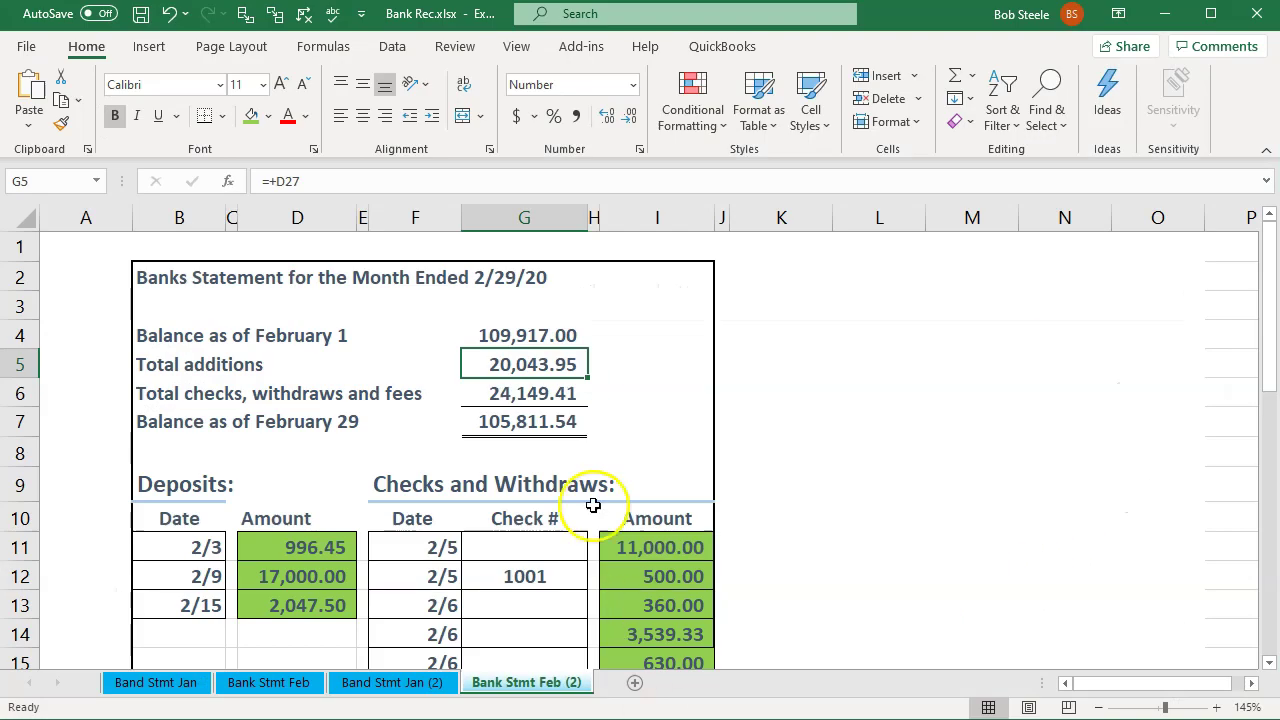
click(541, 421)
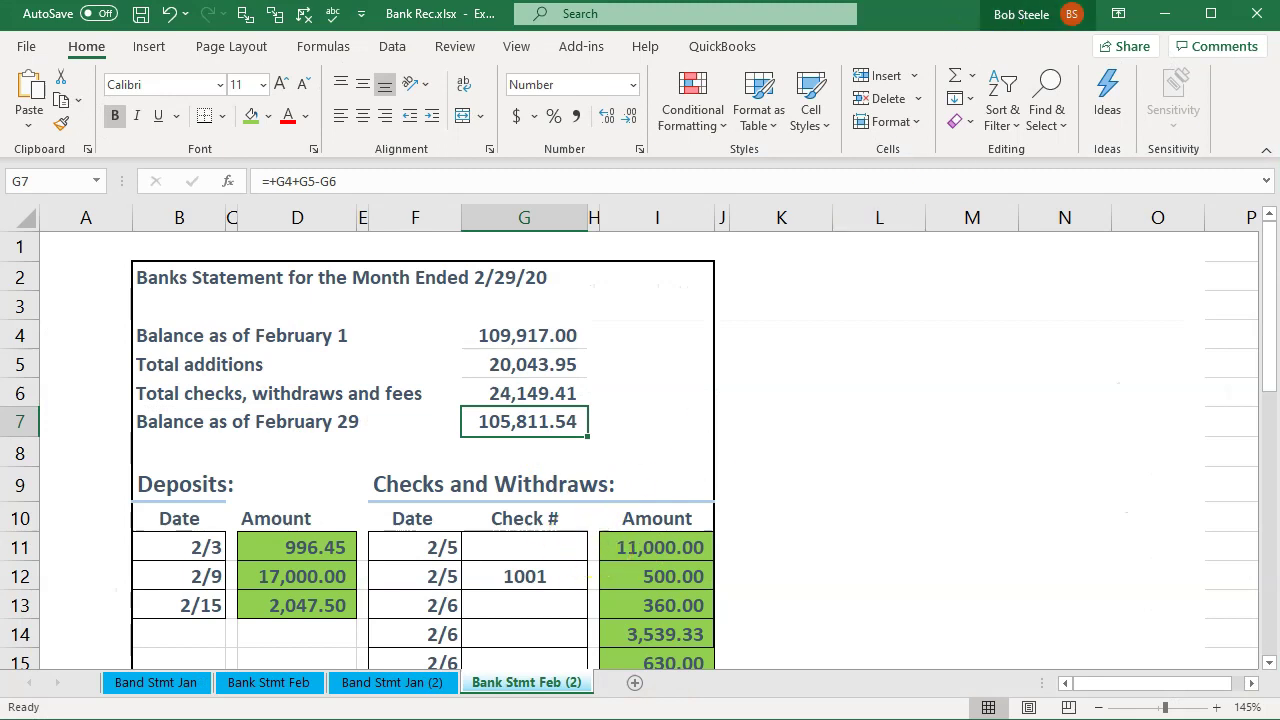
click(1166, 14)
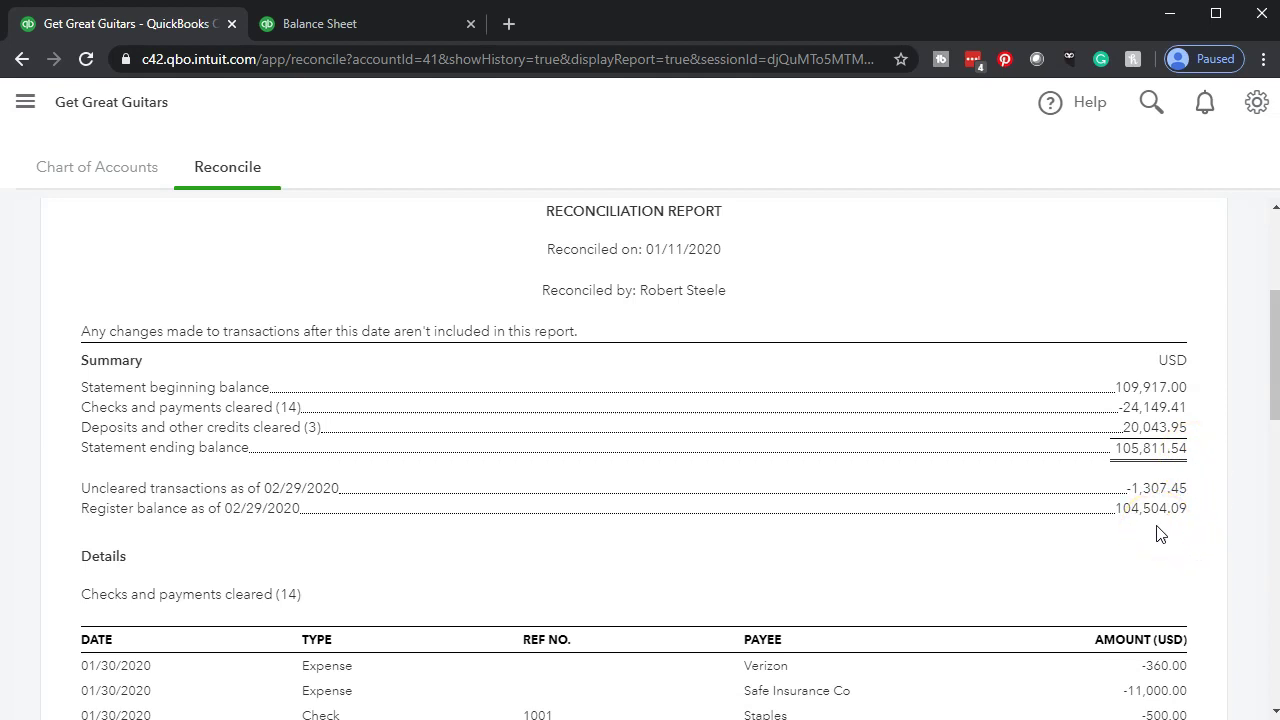
Compare the checking balance on the duplicated Balance Sheet with the reconciliation report's register balance
click(378, 28)
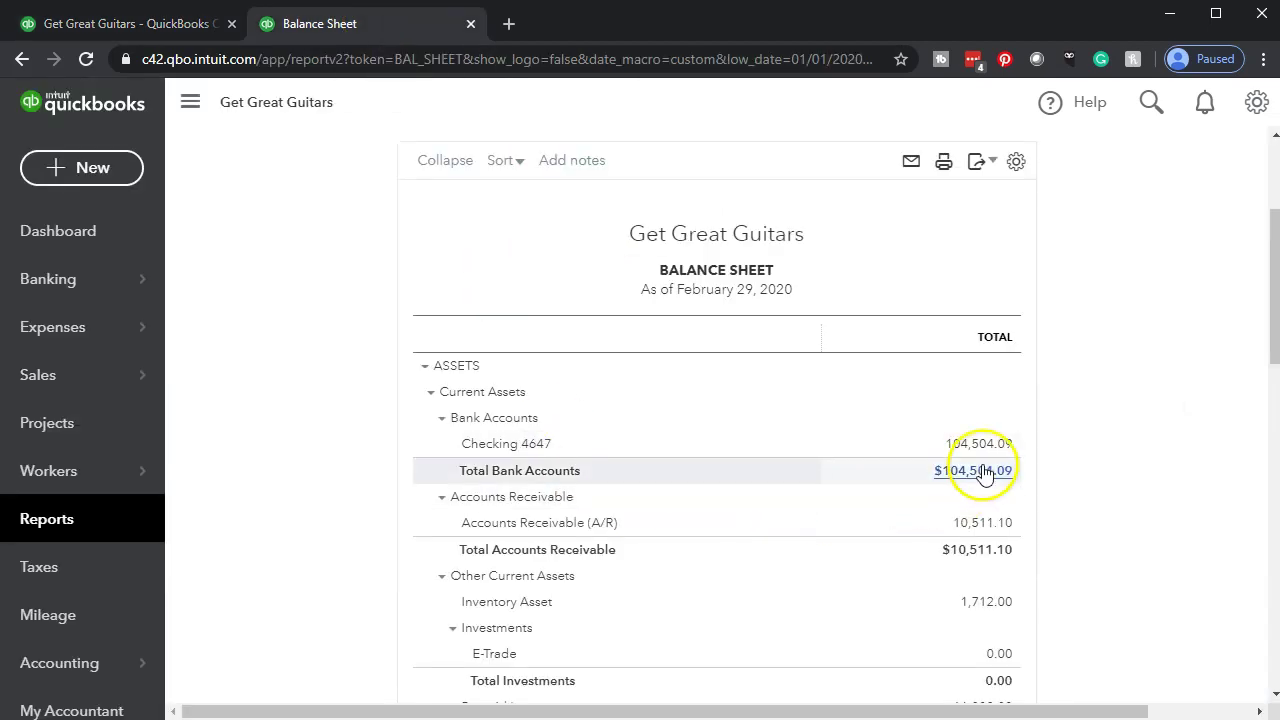
Check the reconciliation report's uncleared transactions amount, and compare its cleared checks and payments with the Excel bank statement's checks and withdraws
click(177, 27)
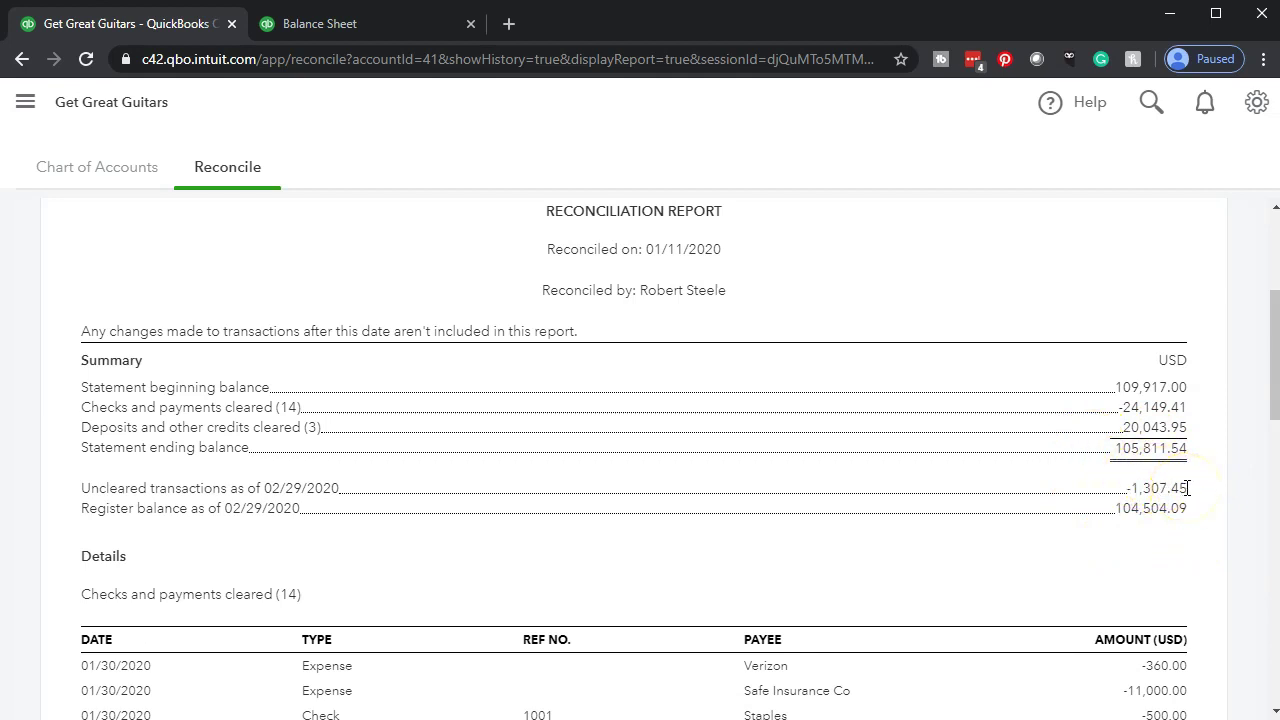
drag(1187, 488, 1126, 488)
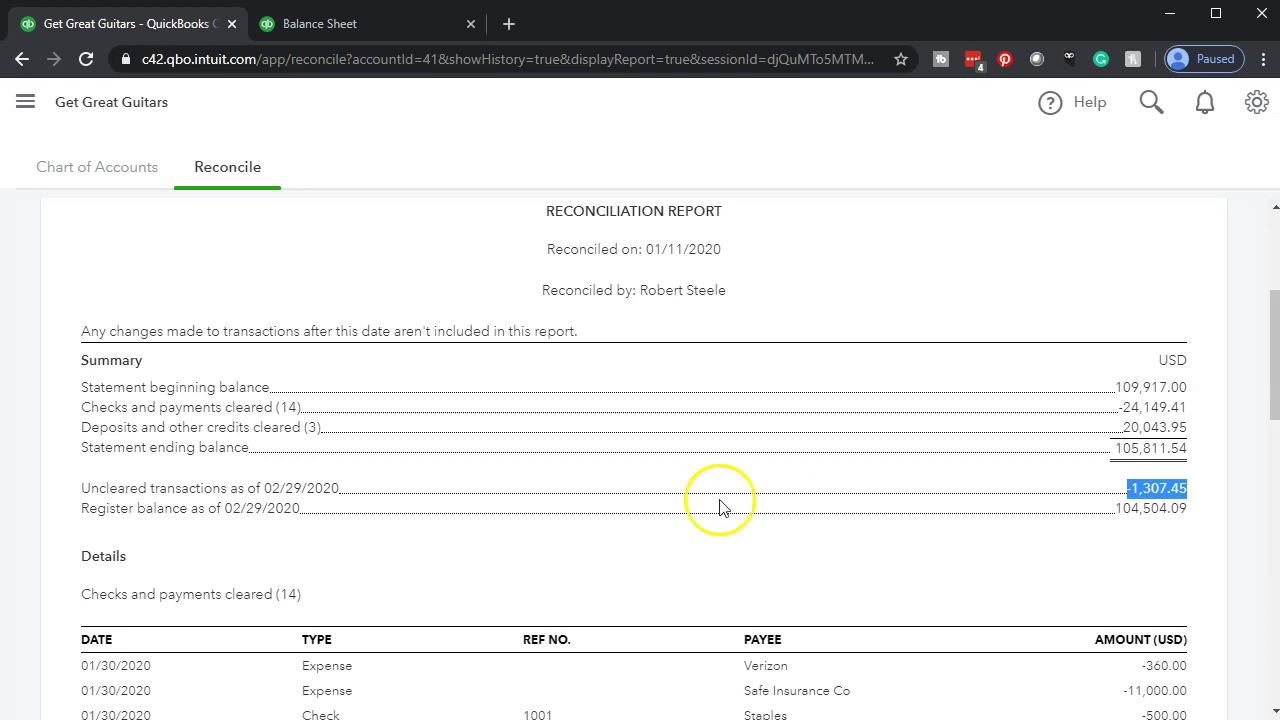
scroll(450, 551, down, 2)
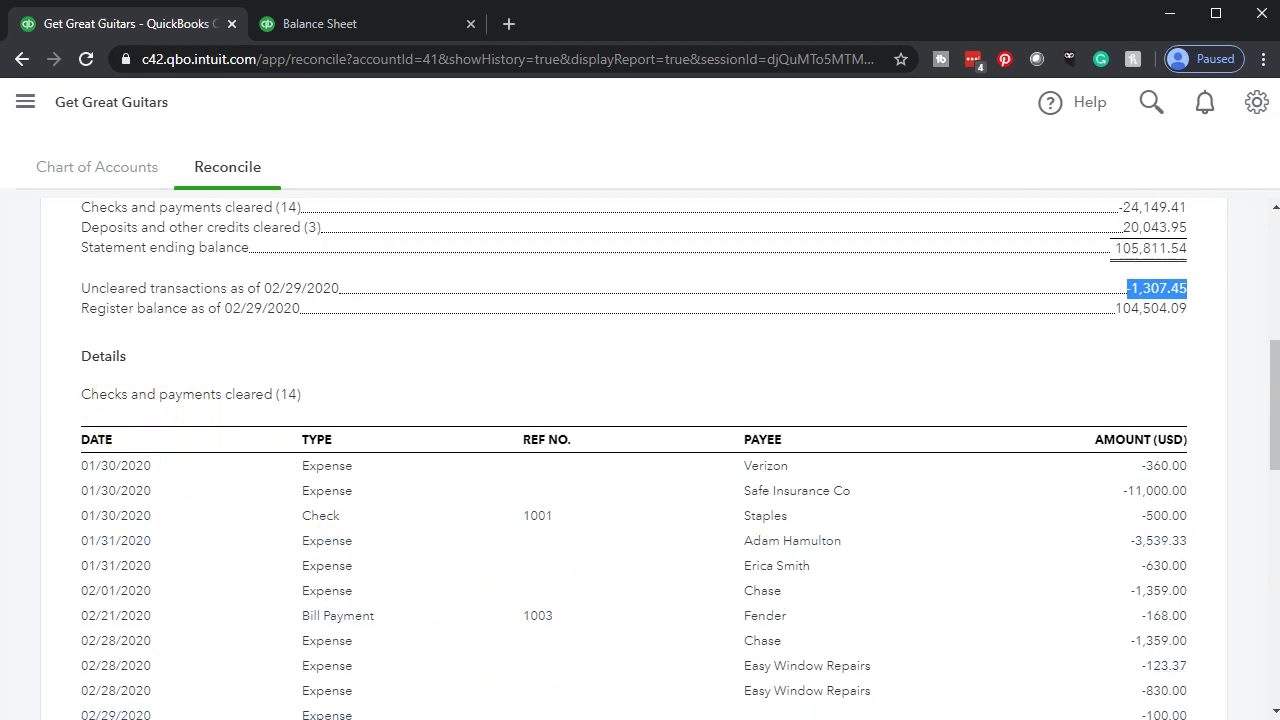
key(alt+Tab)
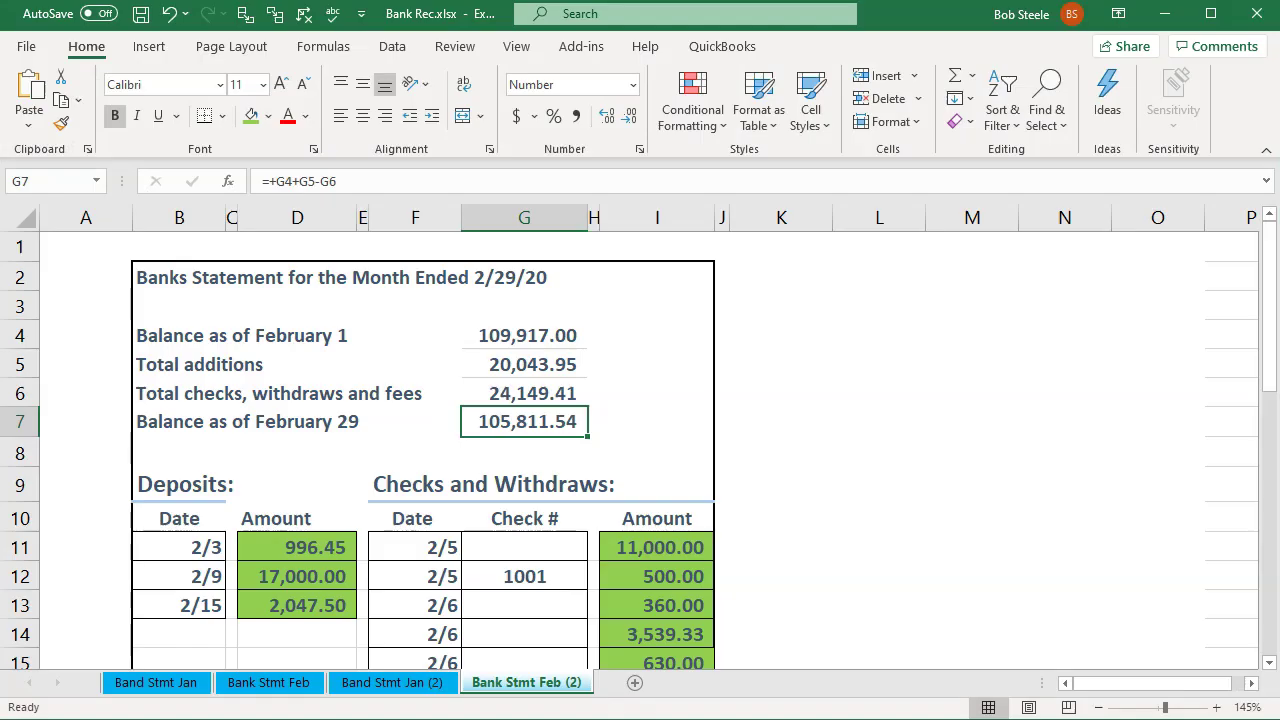
scroll(624, 380, down, 1)
drag(624, 380, 640, 606)
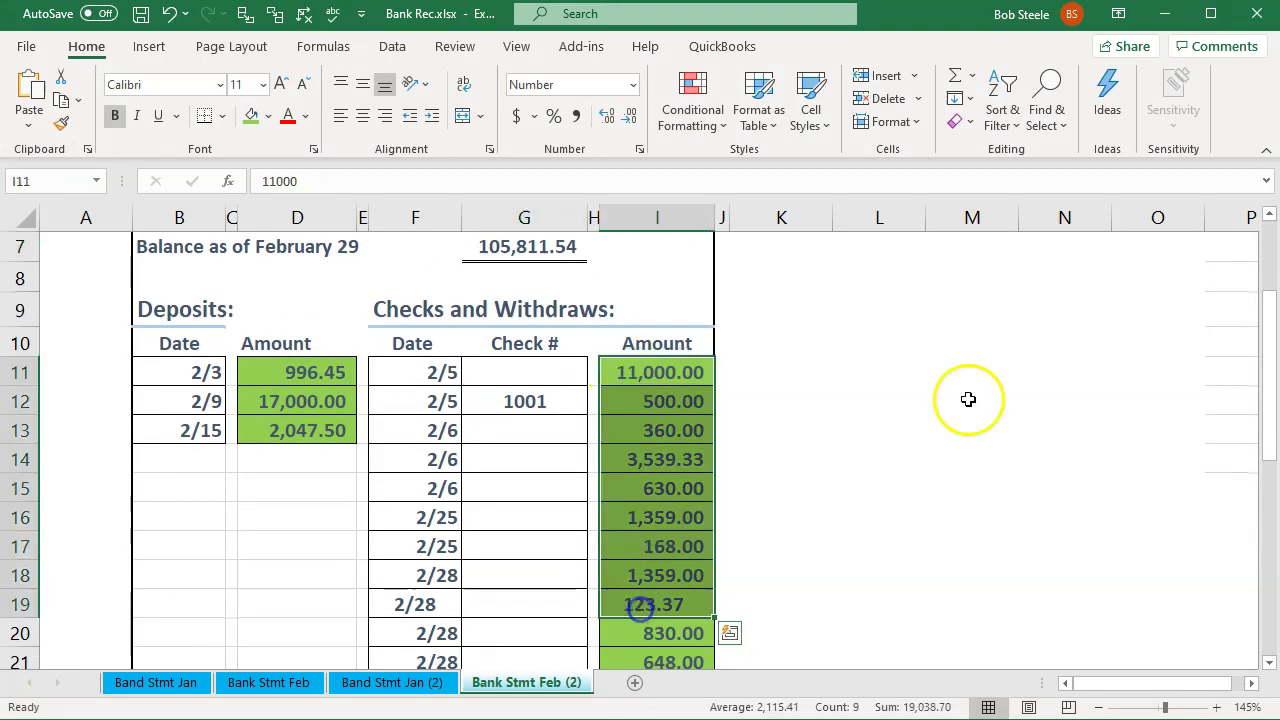
click(1161, 22)
Compare the cleared deposits in the QuickBooks reconciliation report with the deposits listed on the Excel bank statement
scroll(591, 383, down, 6)
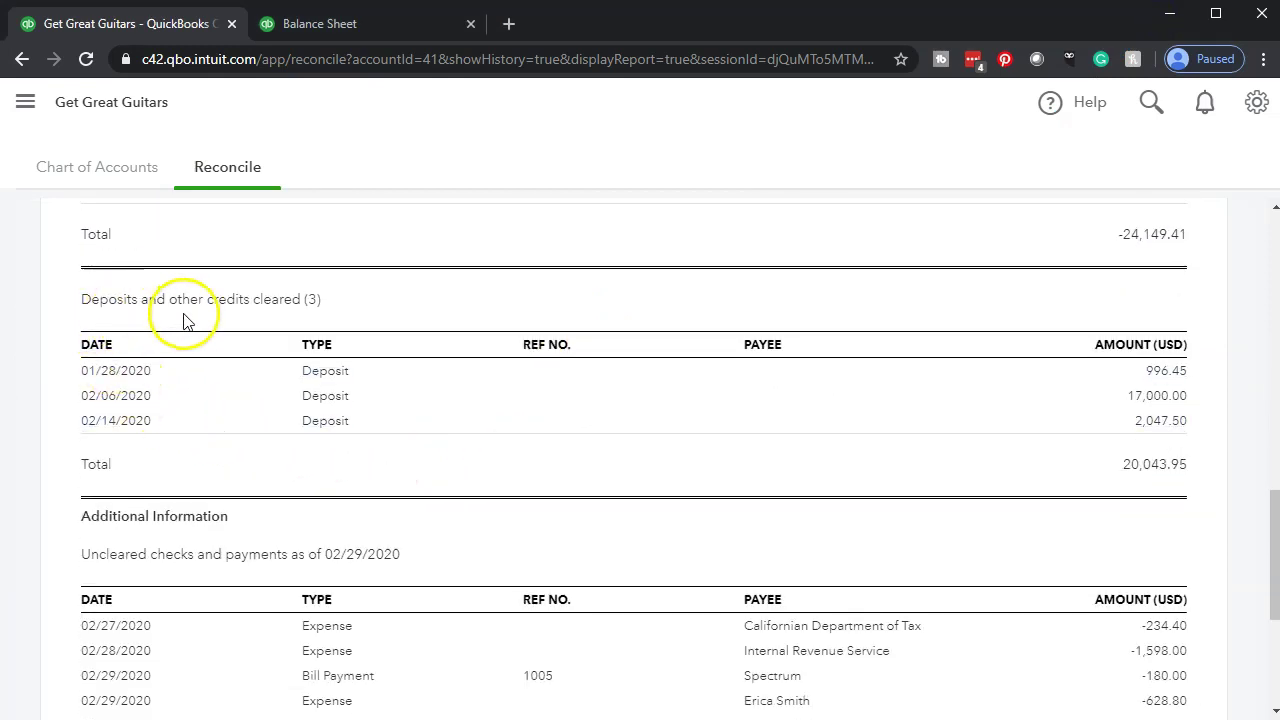
key(alt+Tab)
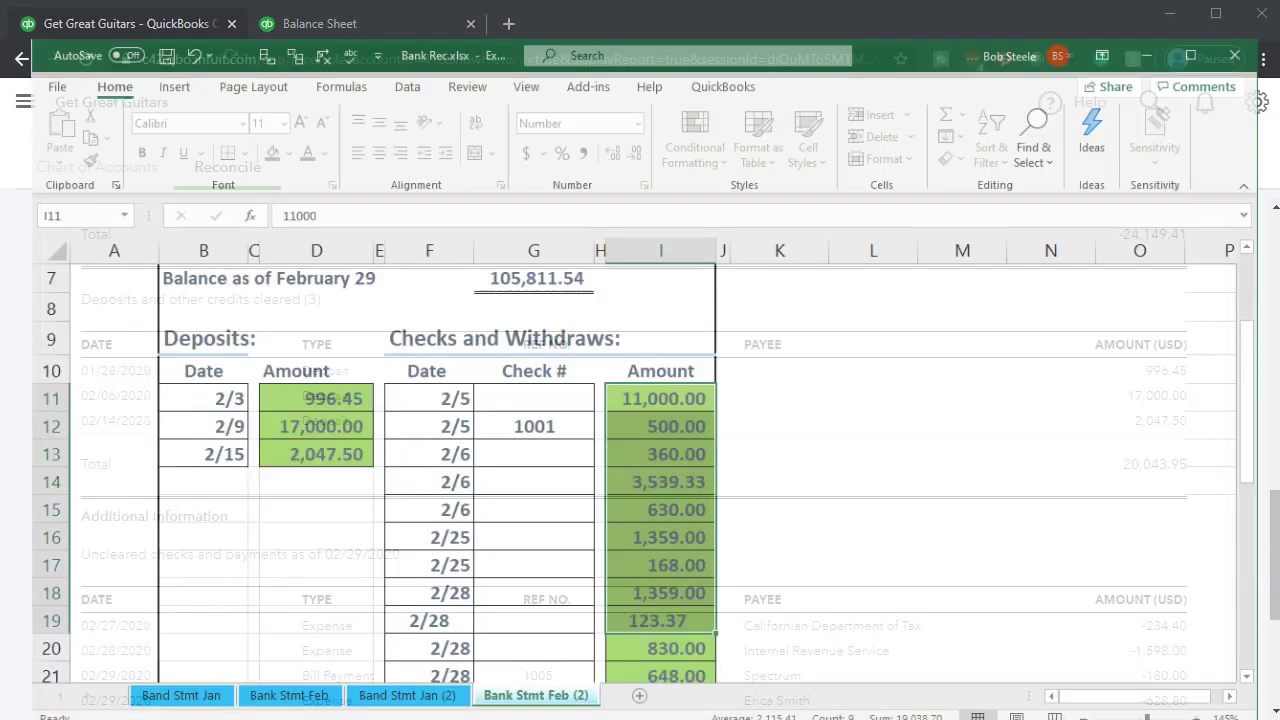
drag(336, 346, 336, 450)
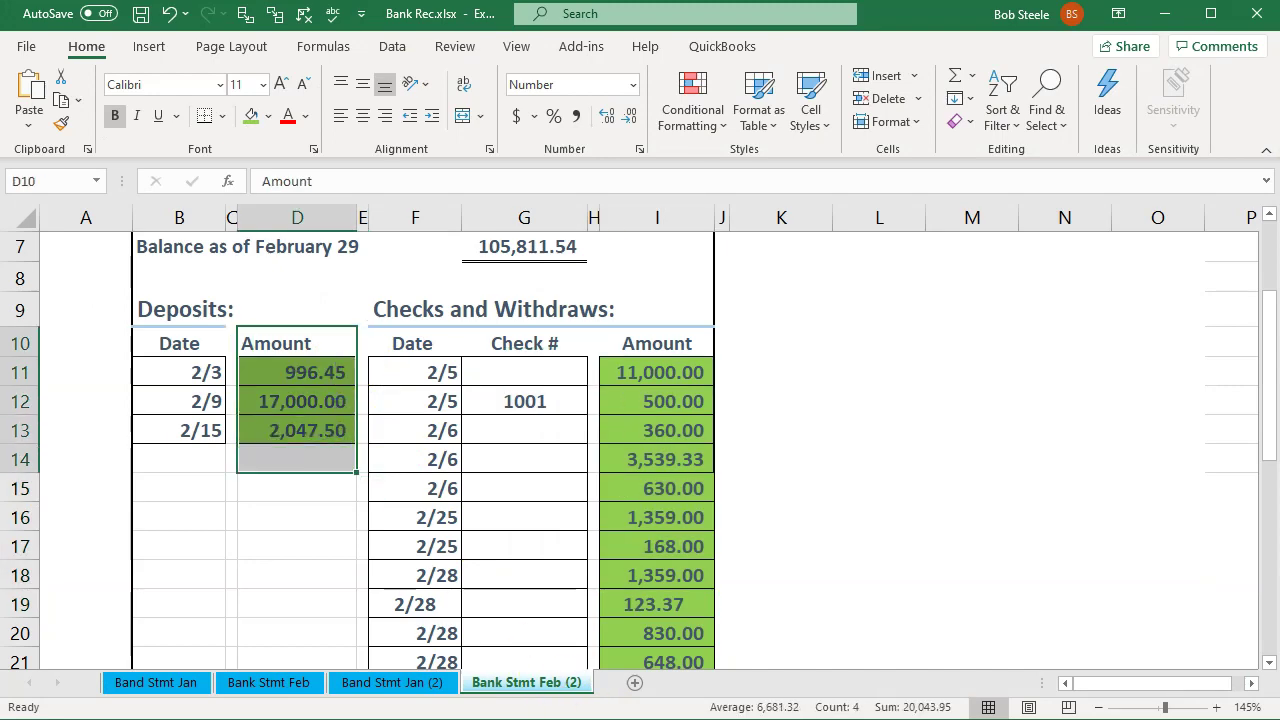
key(alt+Tab)
Review the report's uncleared items, and use Calculator to subtract the uncleared deposits total, 1698.75, from the uncleared checks and payments total, 3006.2
scroll(541, 545, down, 3)
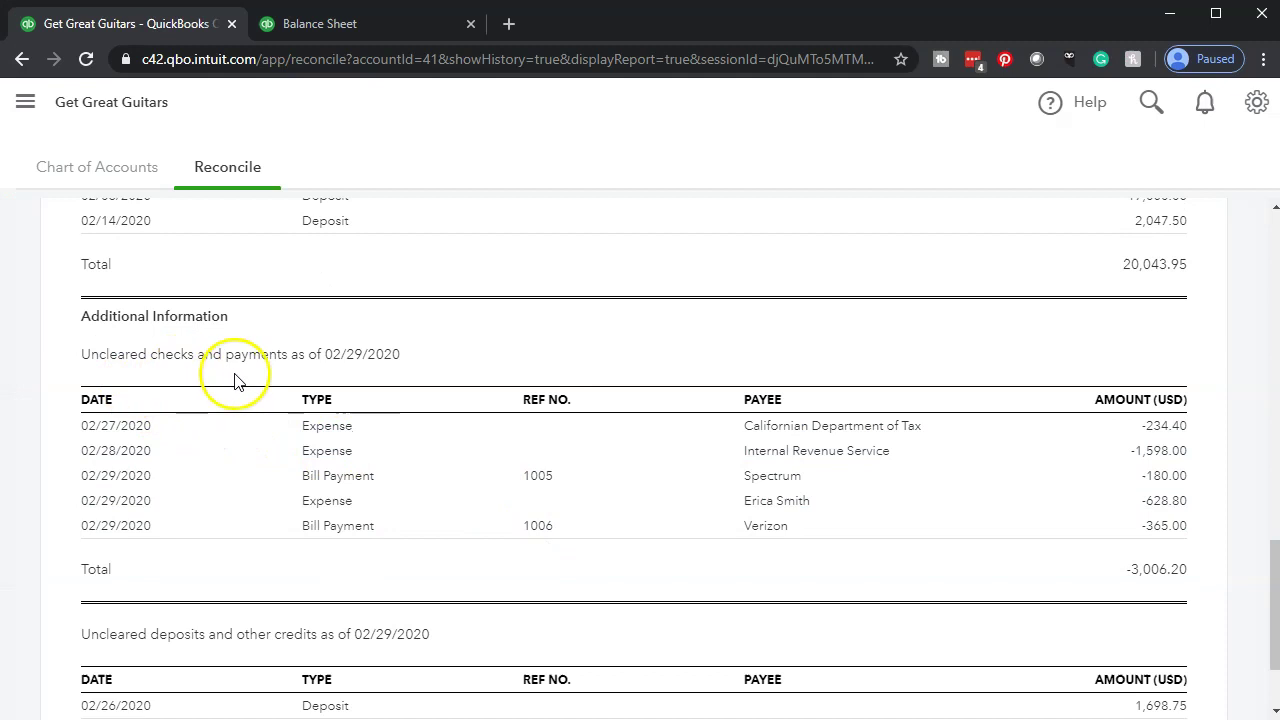
scroll(298, 379, down, 1)
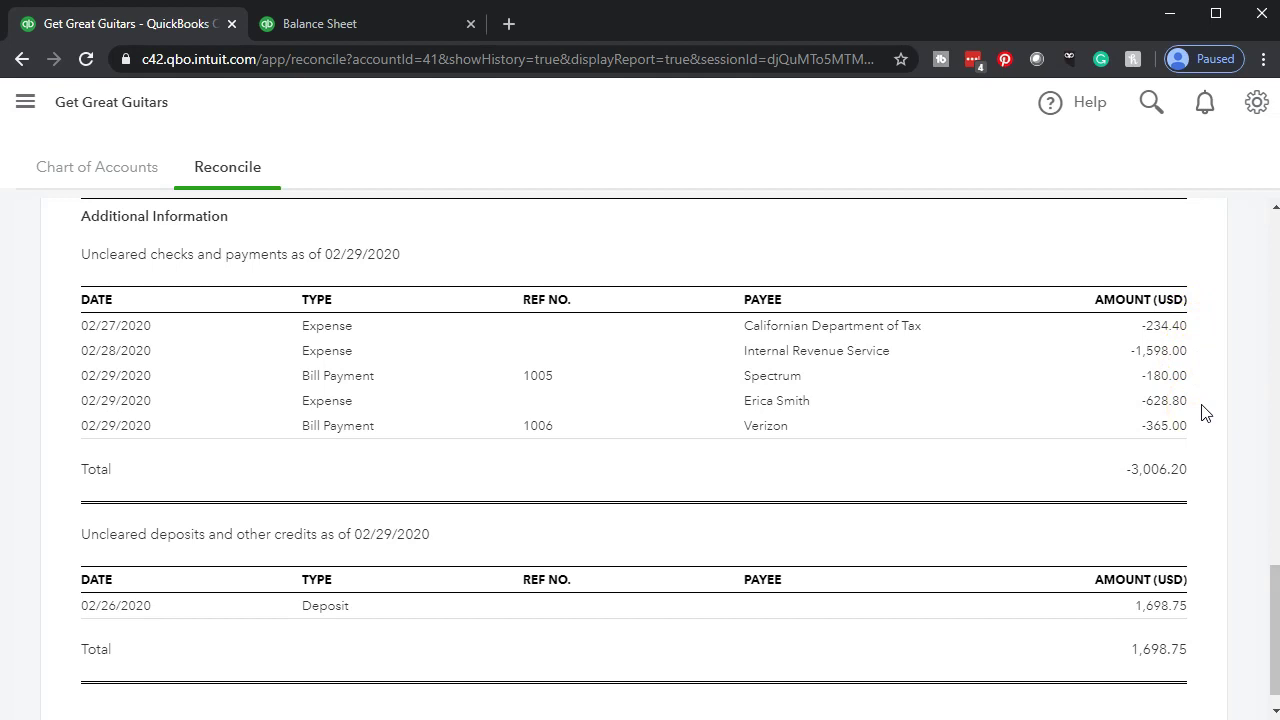
scroll(1204, 413, down, 1)
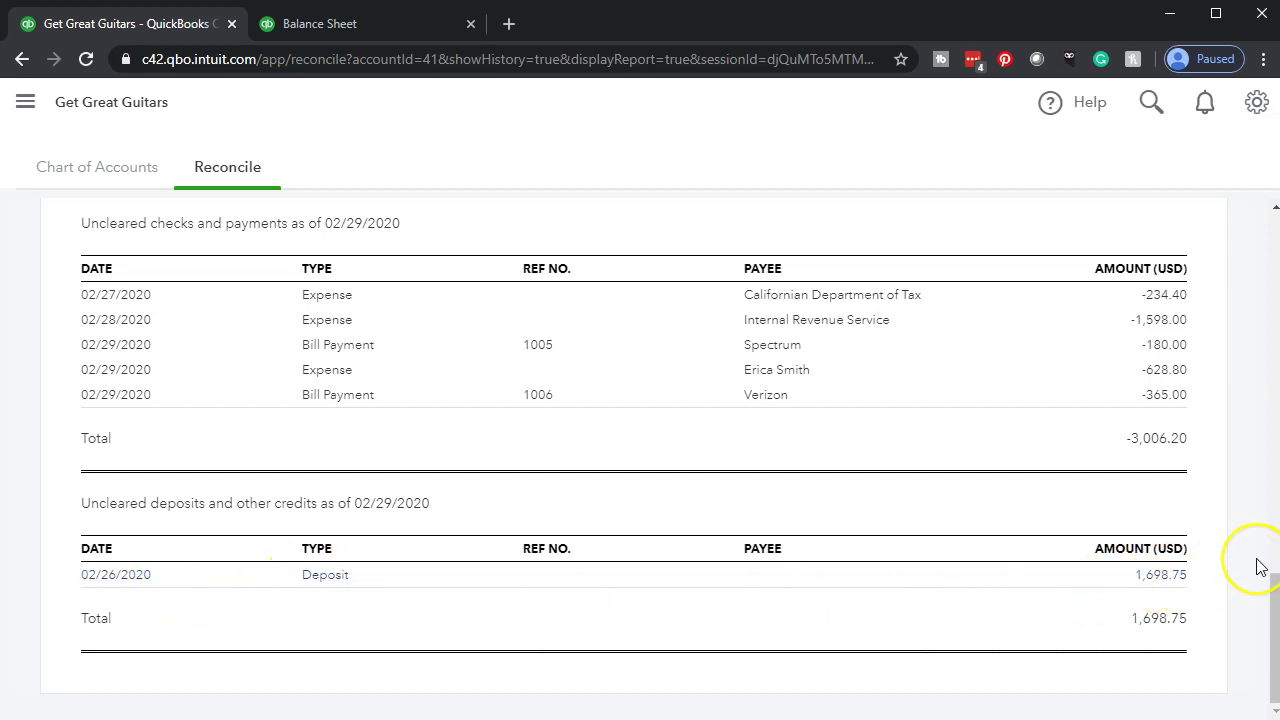
key(XF86Calculator)
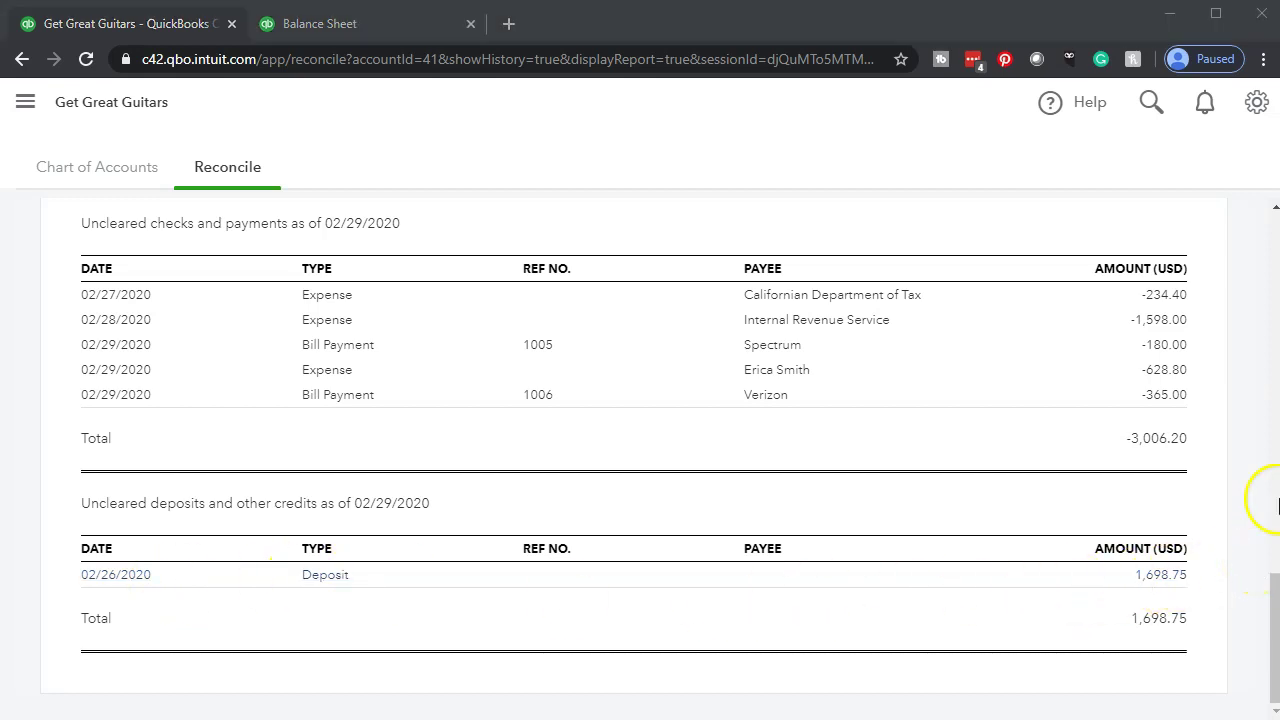
text(3006.2 - )
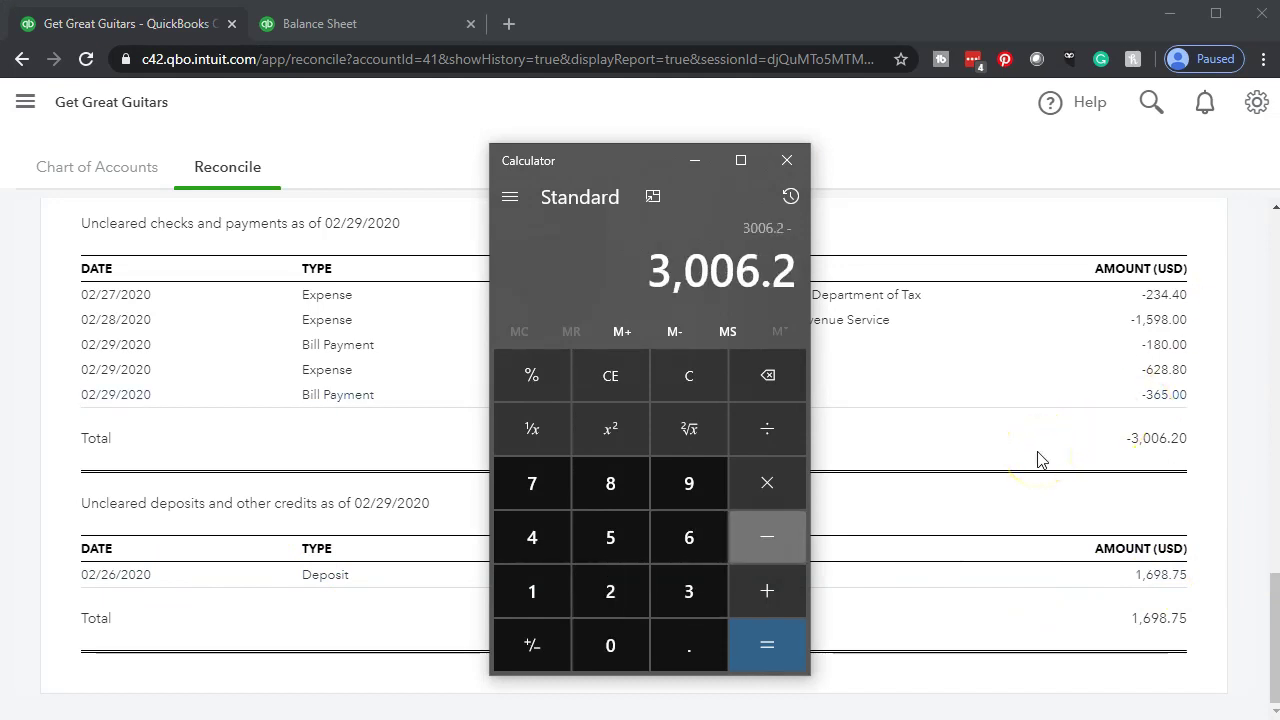
text(1,698.7)
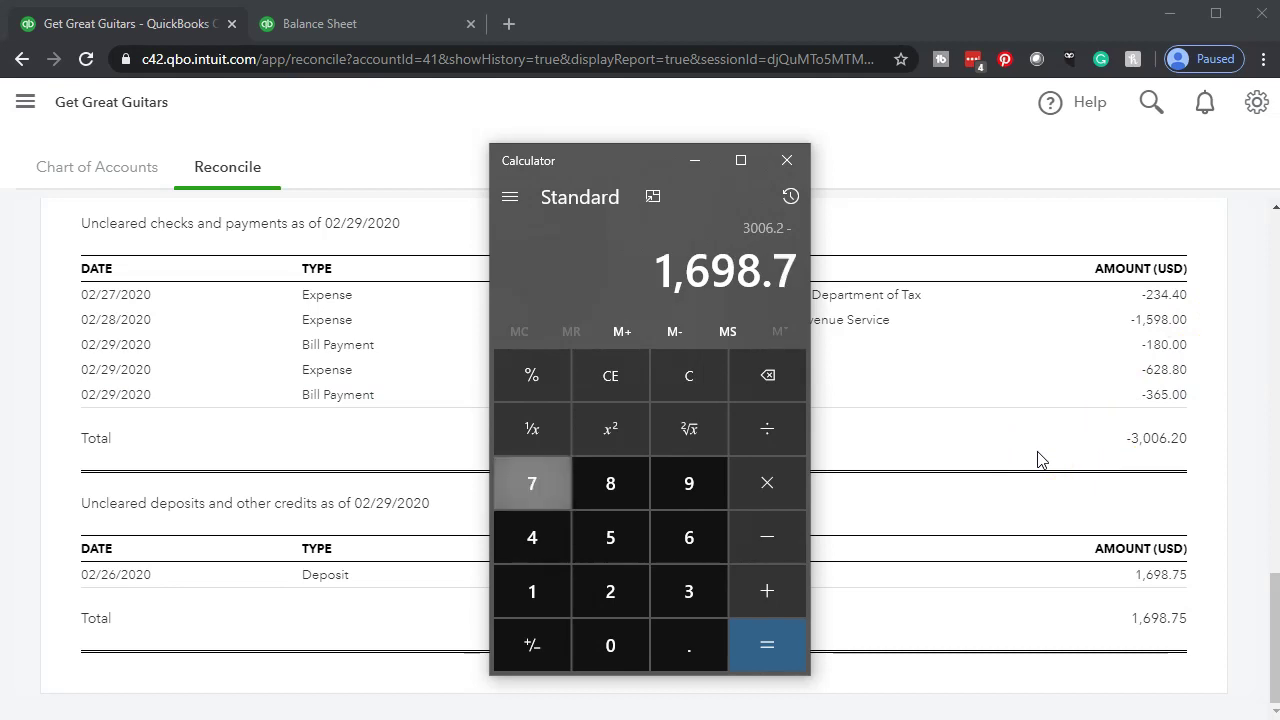
text(58)
key(BackSpace)
key(Return)
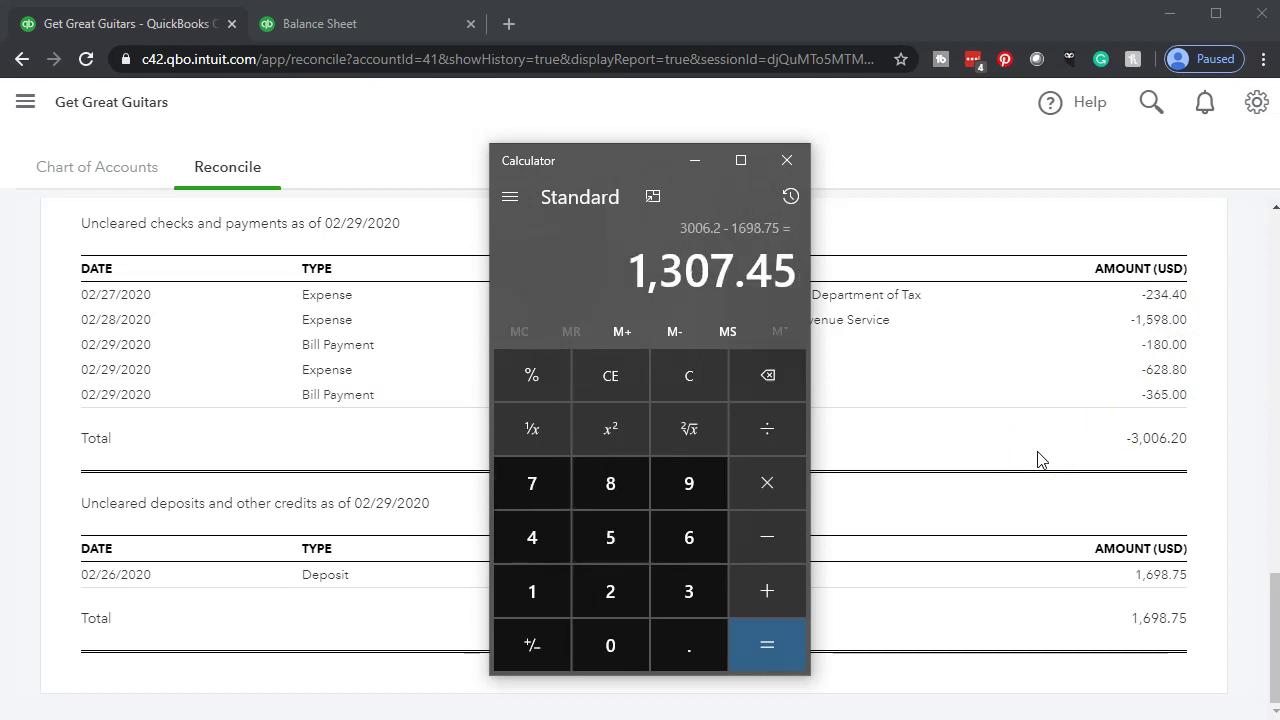
Compare the calculated difference with the uncleared transactions amount in the reconciliation report's summary and return to the report
scroll(1040, 460, up, 15)
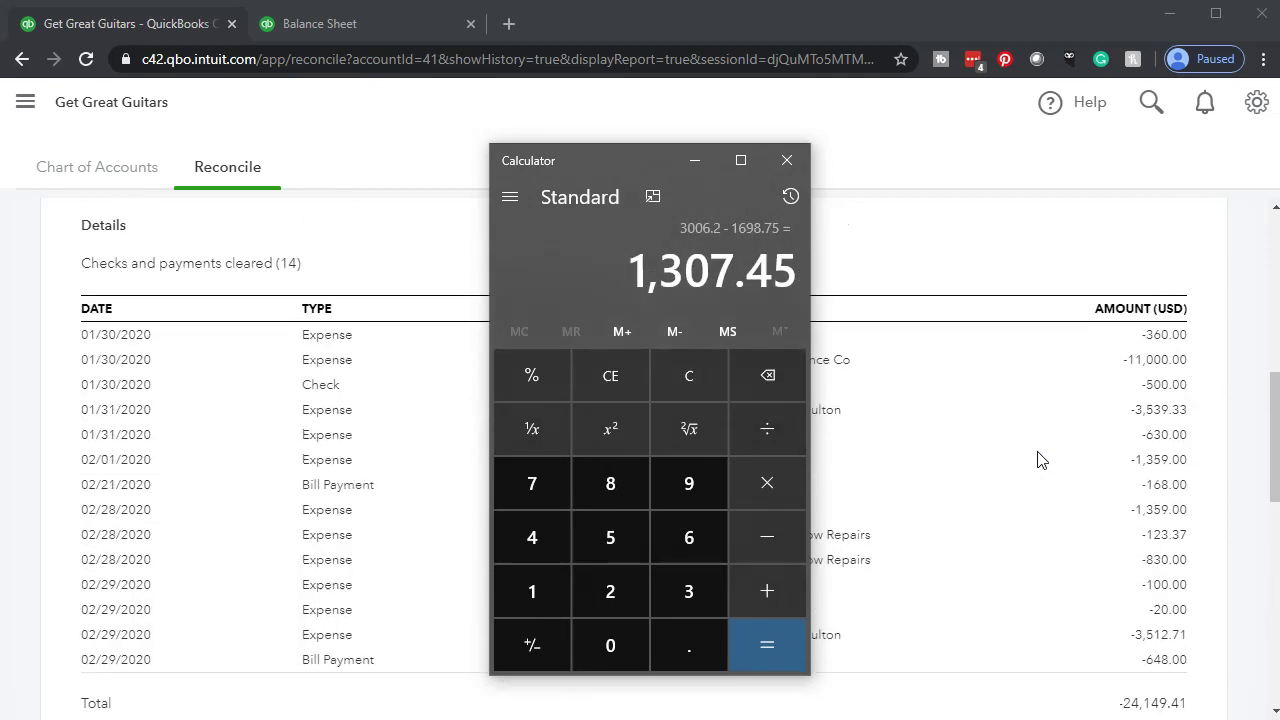
scroll(1040, 460, down, 3)
double_click(1155, 457)
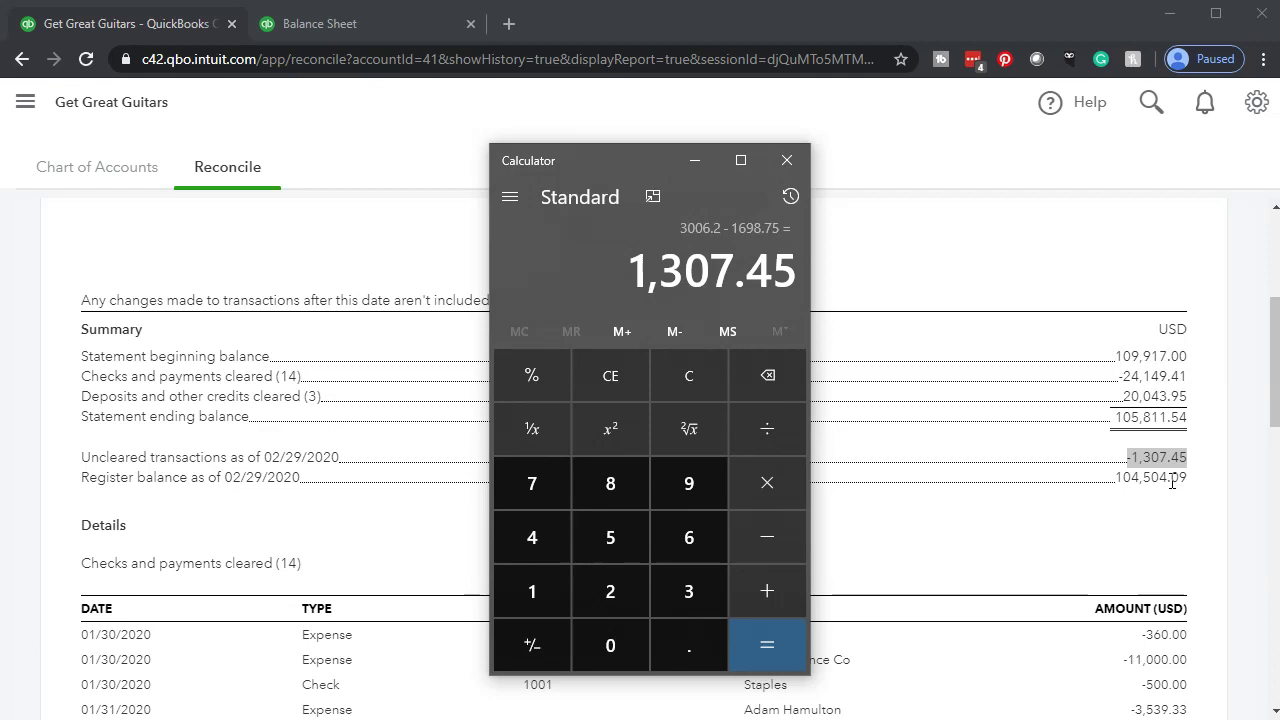
click(434, 563)
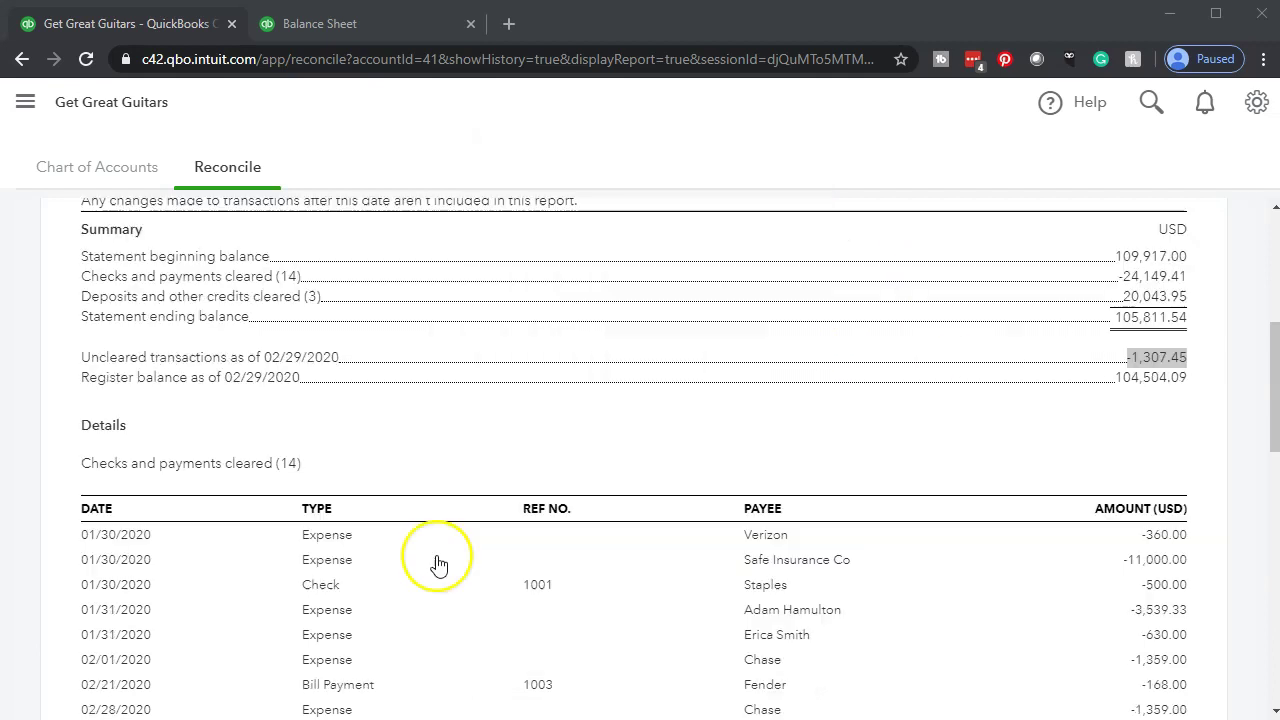
Print all pages of the February reconciliation report in color and portrait layout to CutePDF Writer
scroll(434, 563, up, 3)
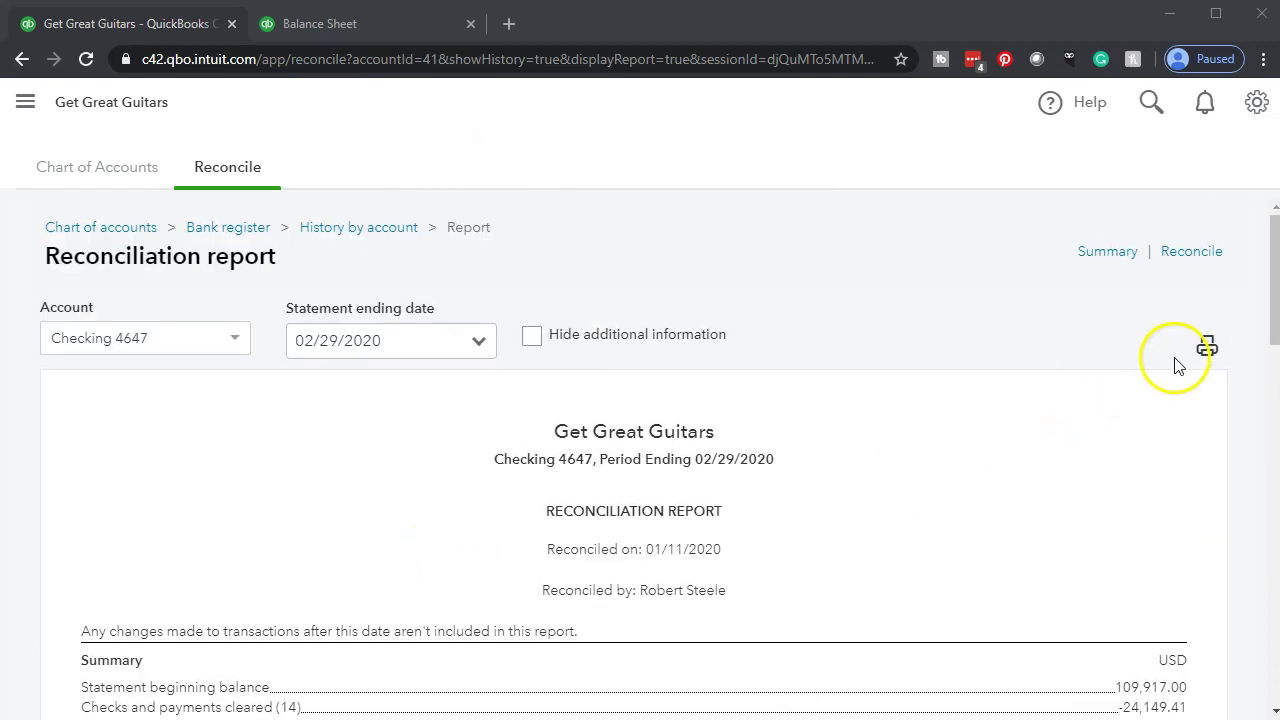
click(1207, 345)
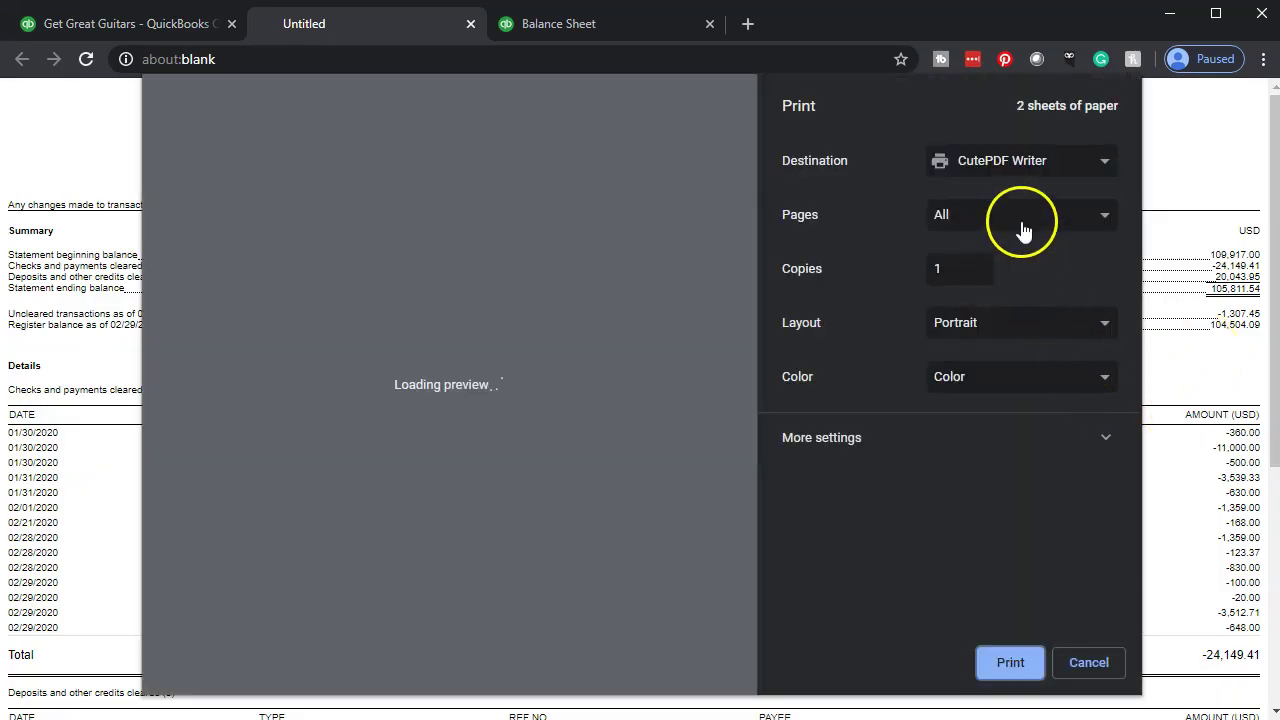
click(1010, 664)
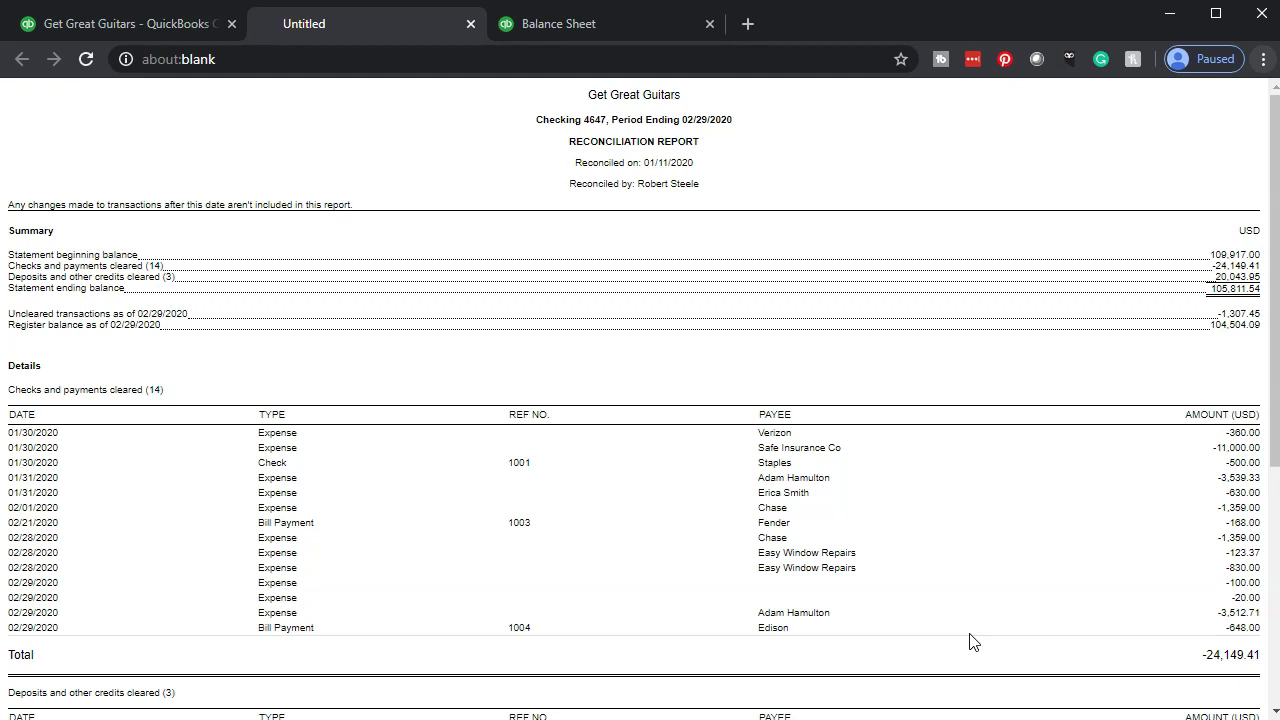
Save the printed reconciliation report as "02 Bank Reconciliation Febt.pdf" in the 9 Bank Recs folder
click(551, 379)
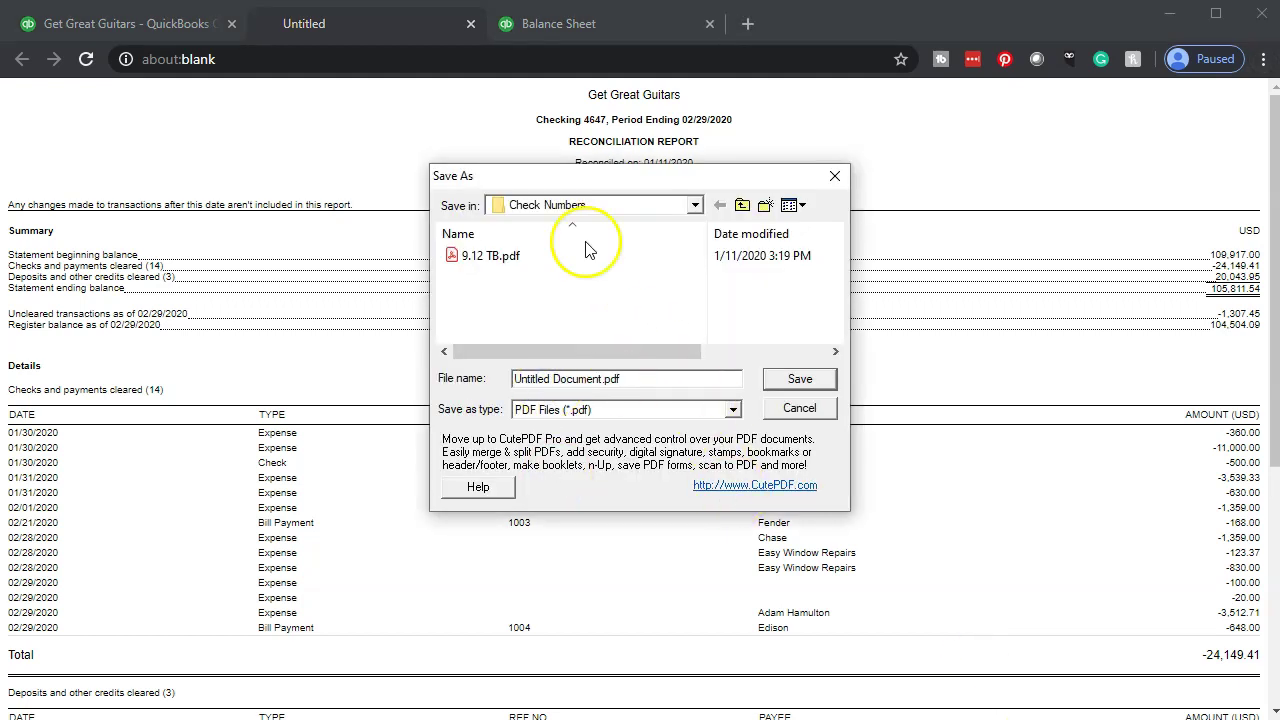
click(692, 207)
scroll(680, 225, up, 2)
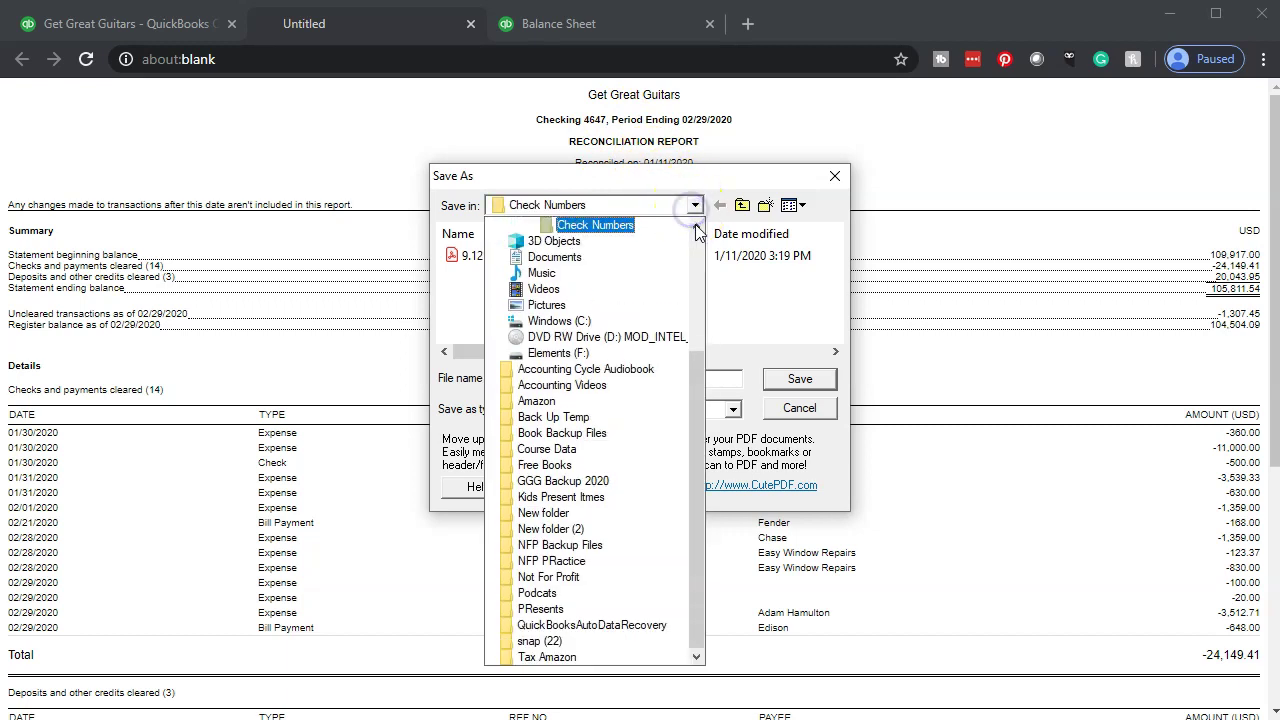
click(613, 228)
click(600, 378)
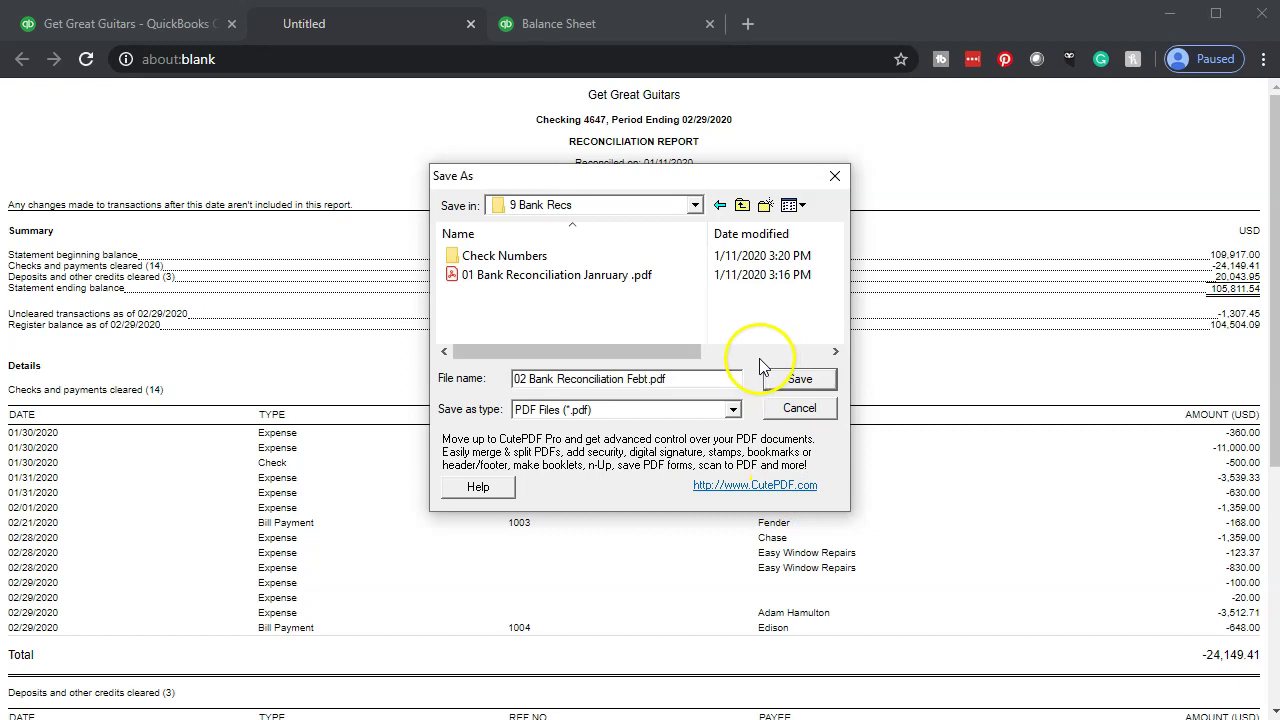
click(780, 380)
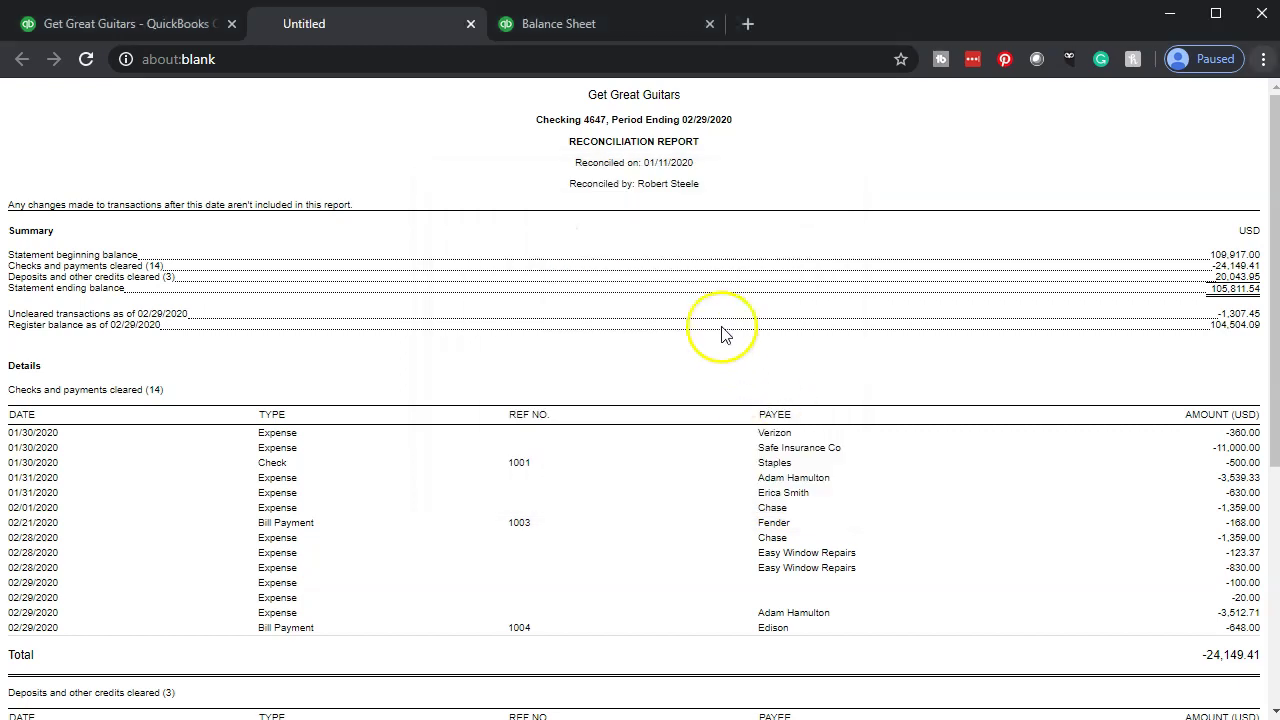
Return to the QuickBooks reconciliation page and open the Profit and Loss report from the favorite reports
click(179, 36)
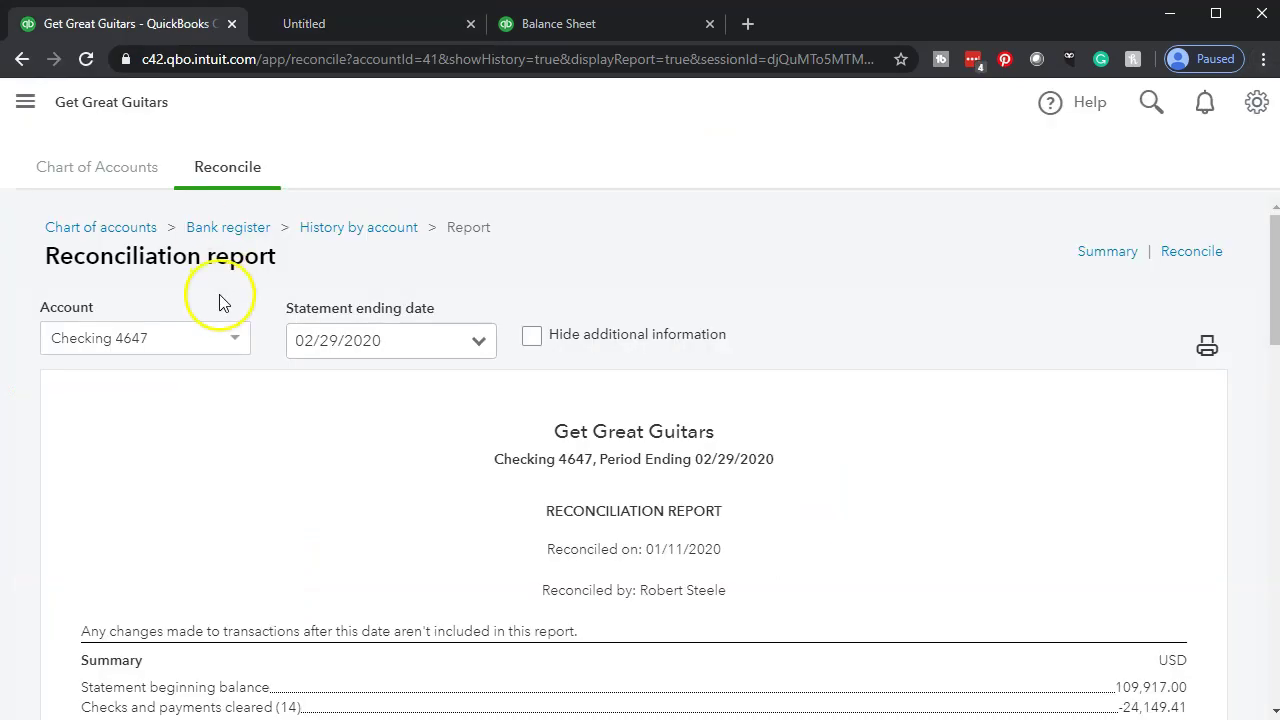
click(25, 108)
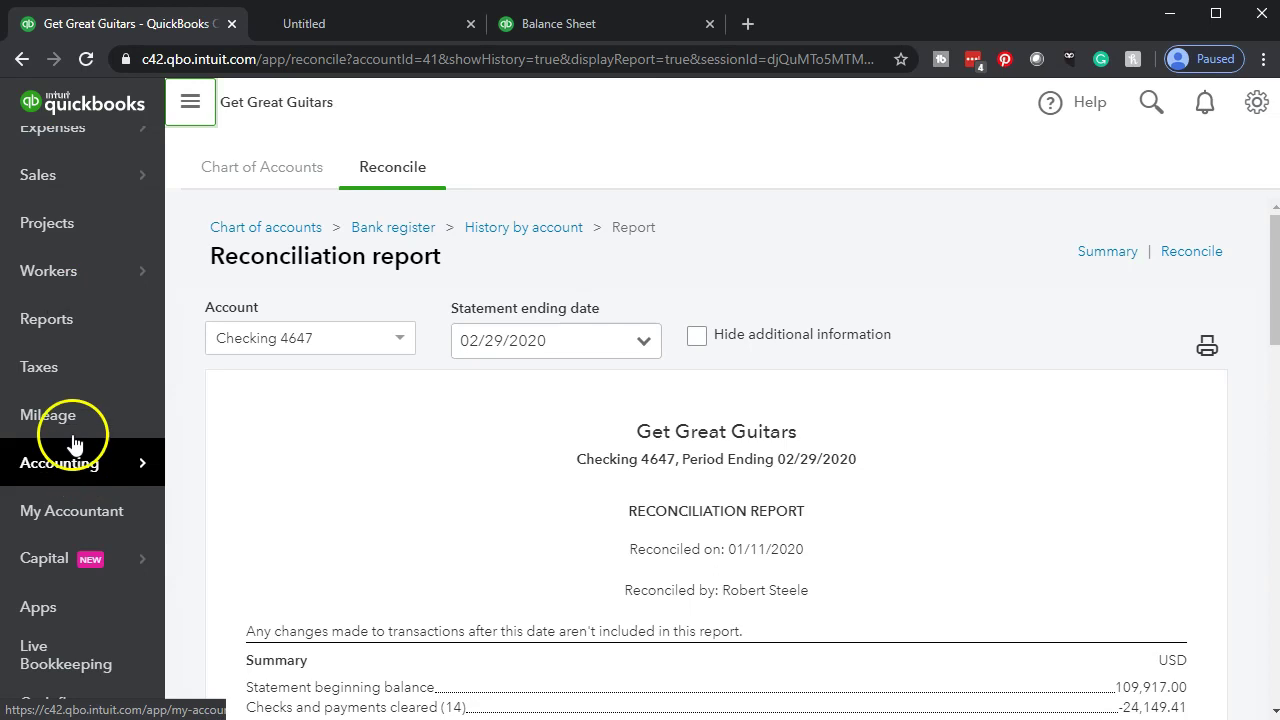
click(90, 340)
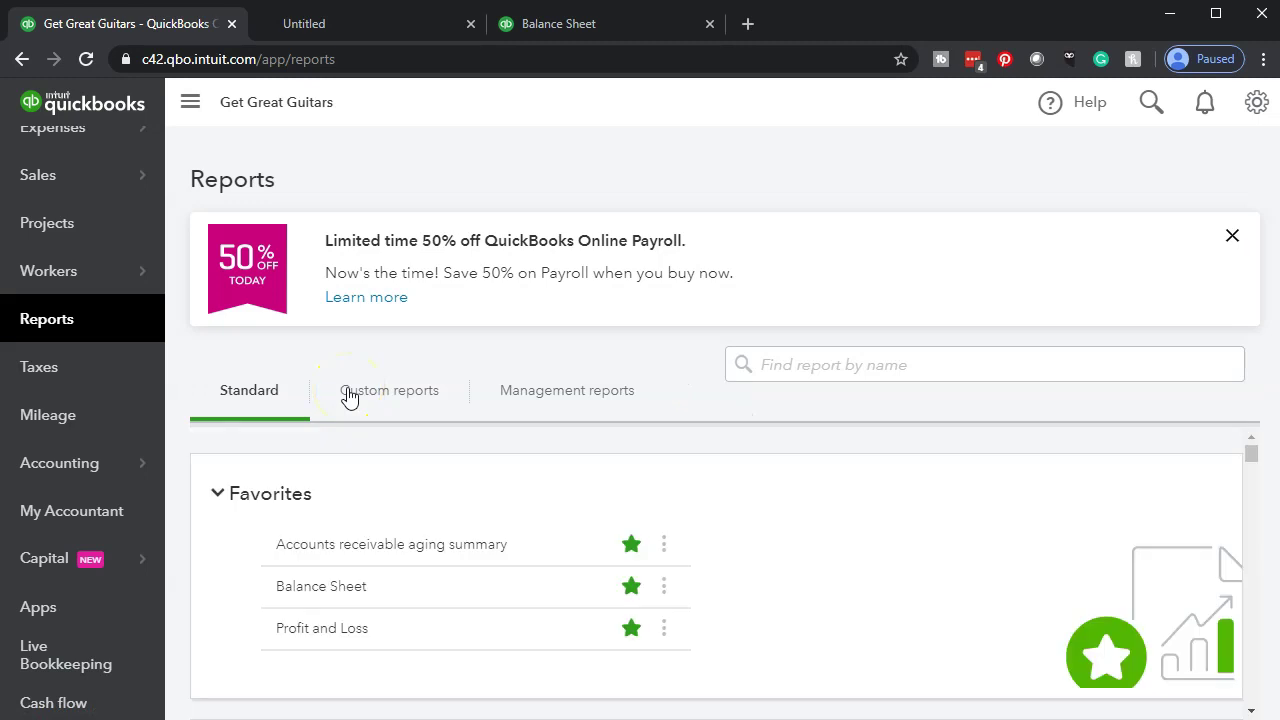
click(318, 632)
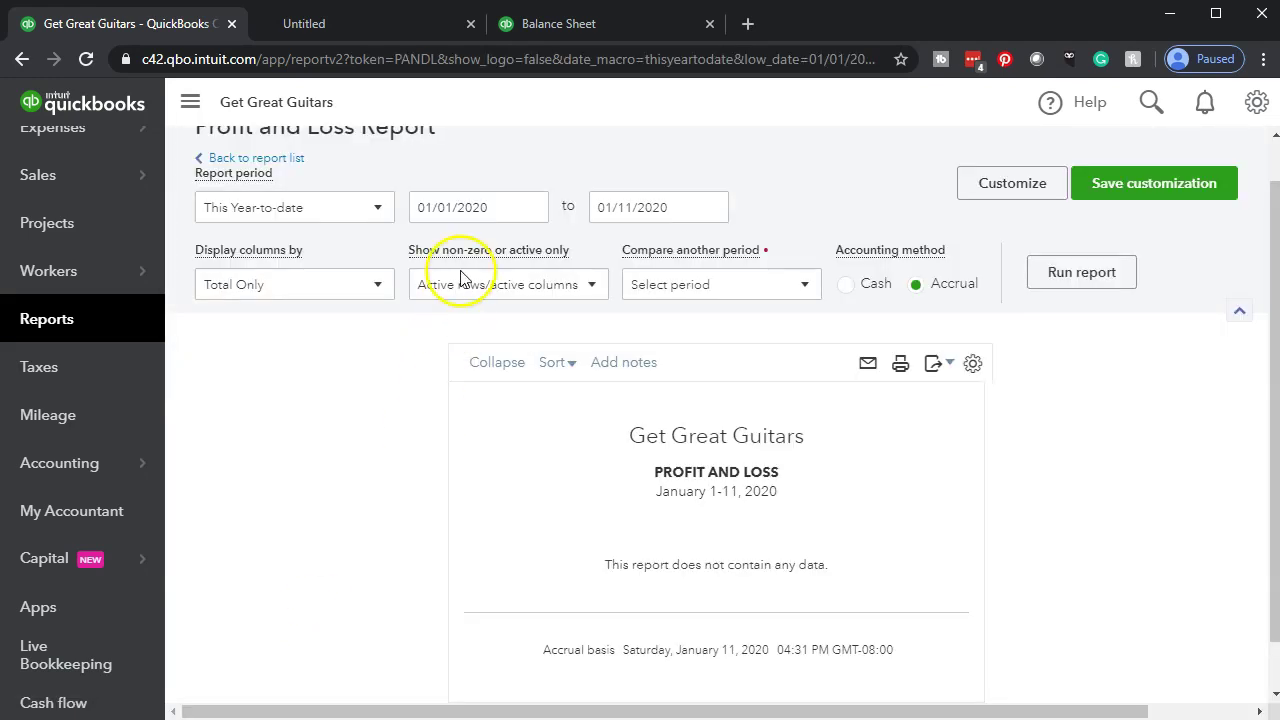
Run the Profit and Loss report for 01/01/2020 to 12/31/2020, and display it at 125% without the navigation pane
scroll(495, 208, up, 1)
drag(501, 259, 414, 252)
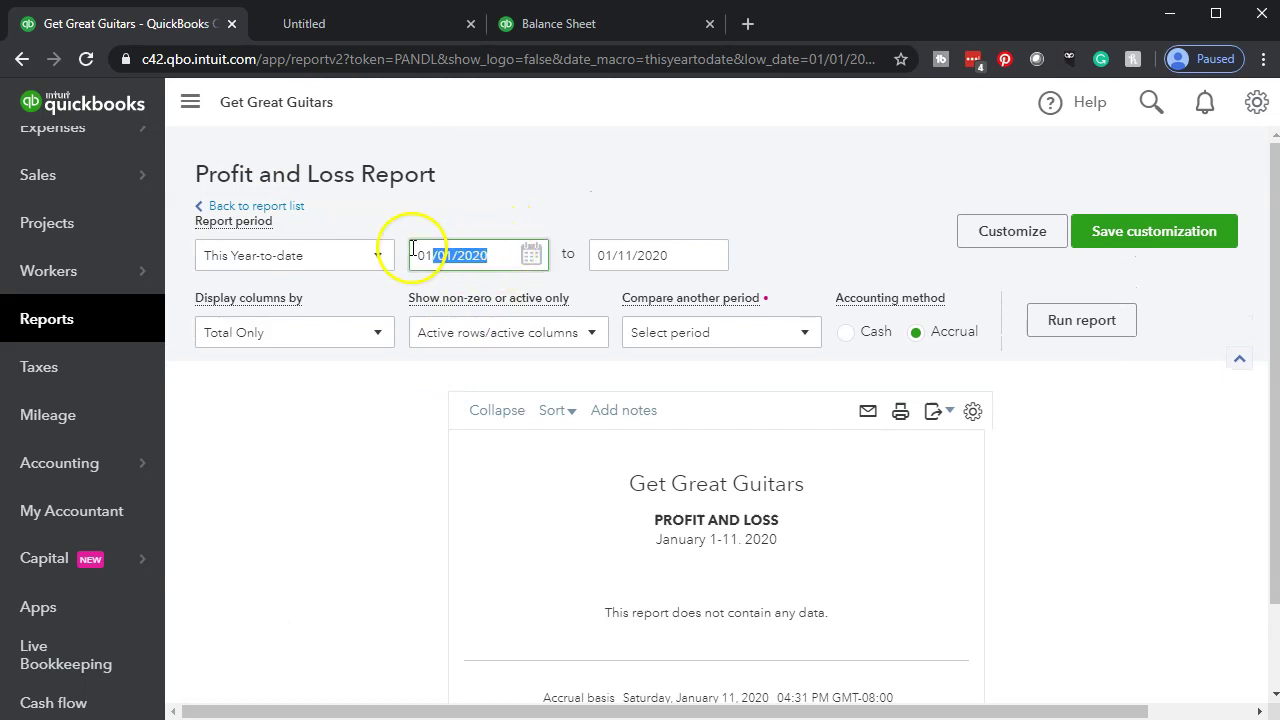
text(01/01/2020)
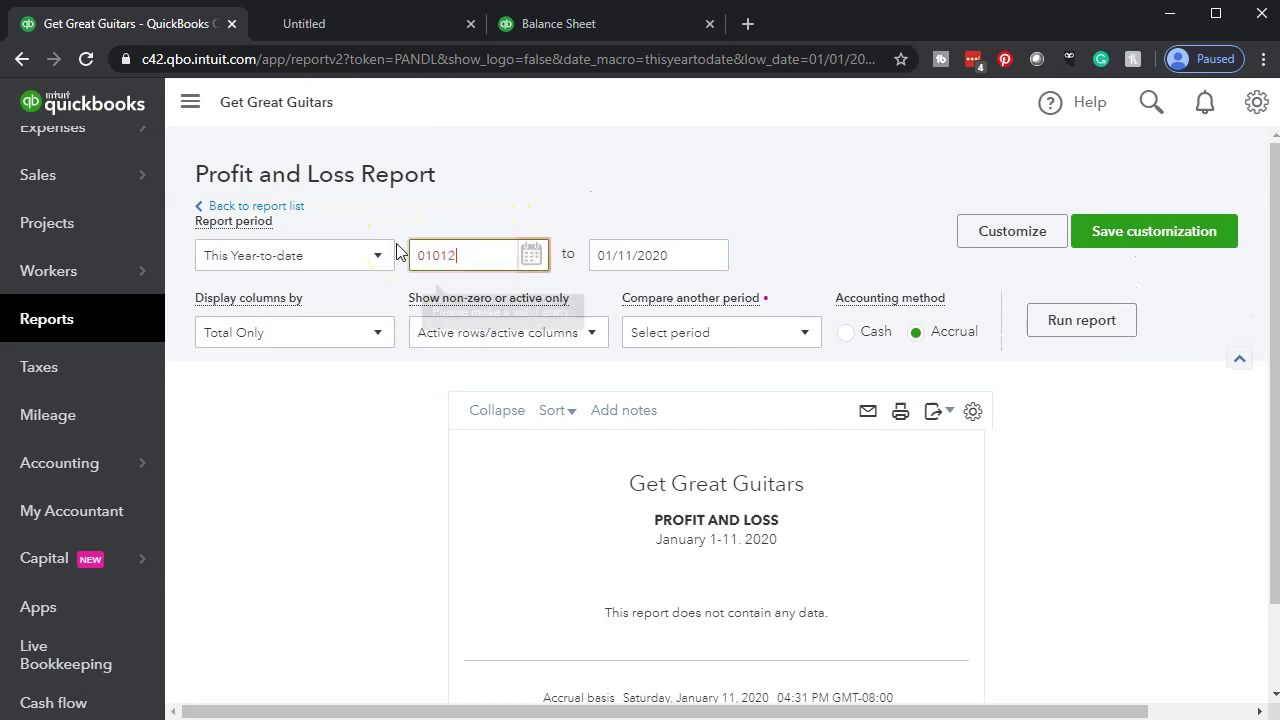
key(Tab)
text(12/31/2020)
key(Tab)
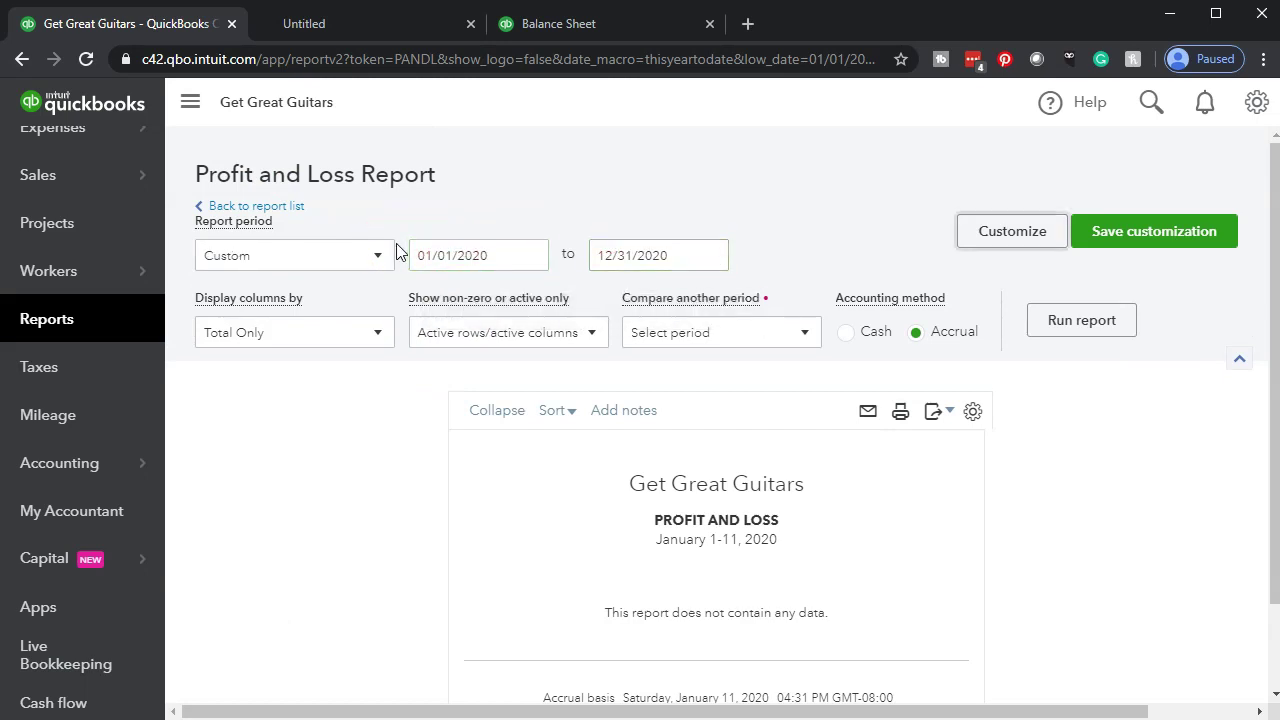
click(1060, 322)
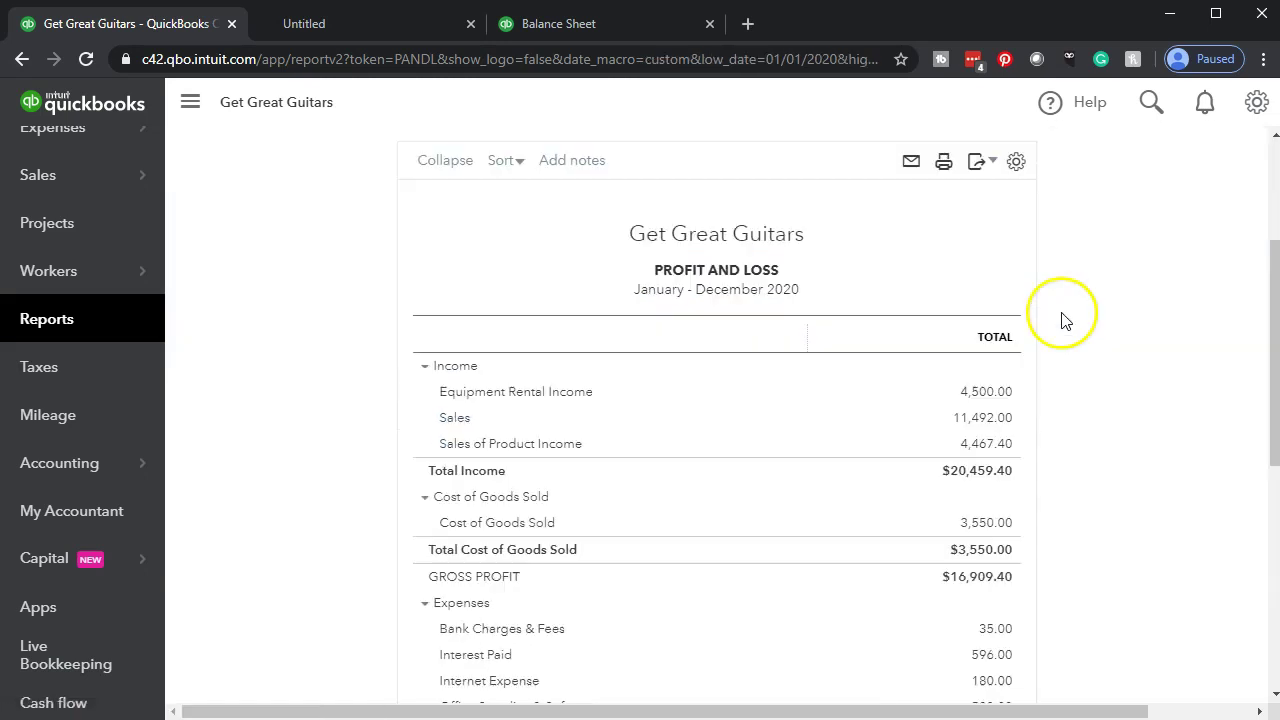
click(190, 103)
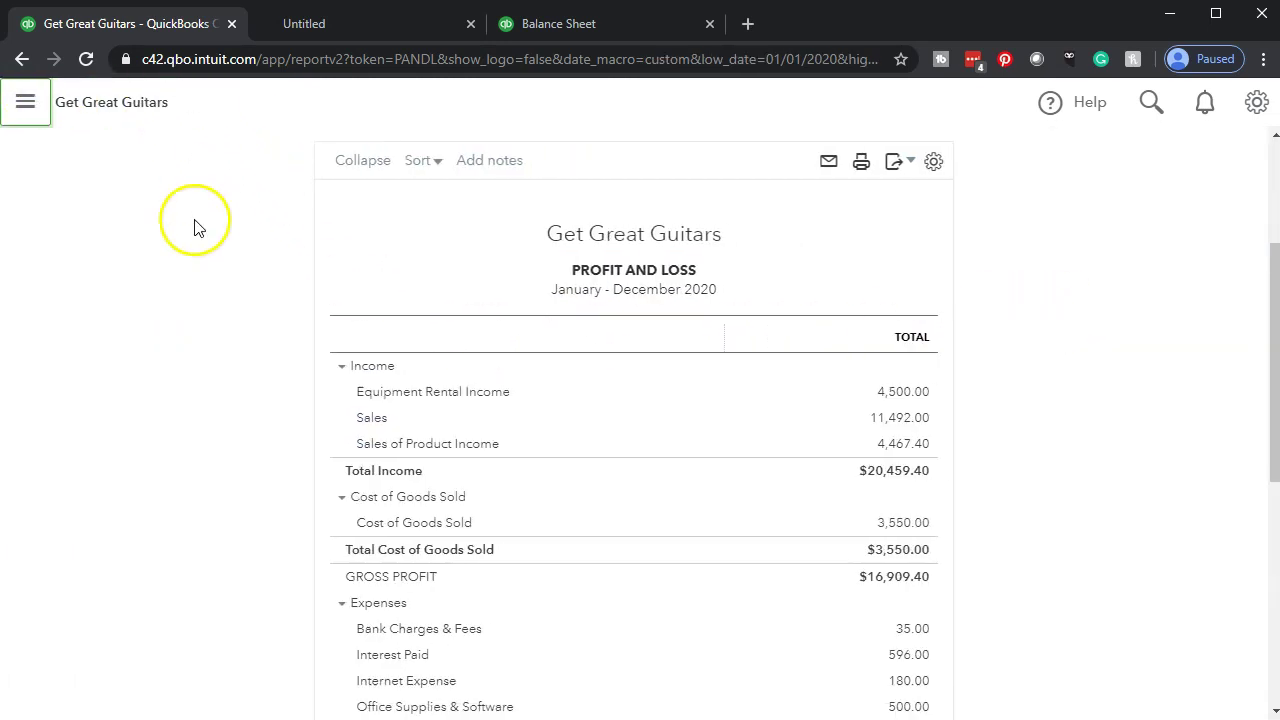
key(ctrl+plus)
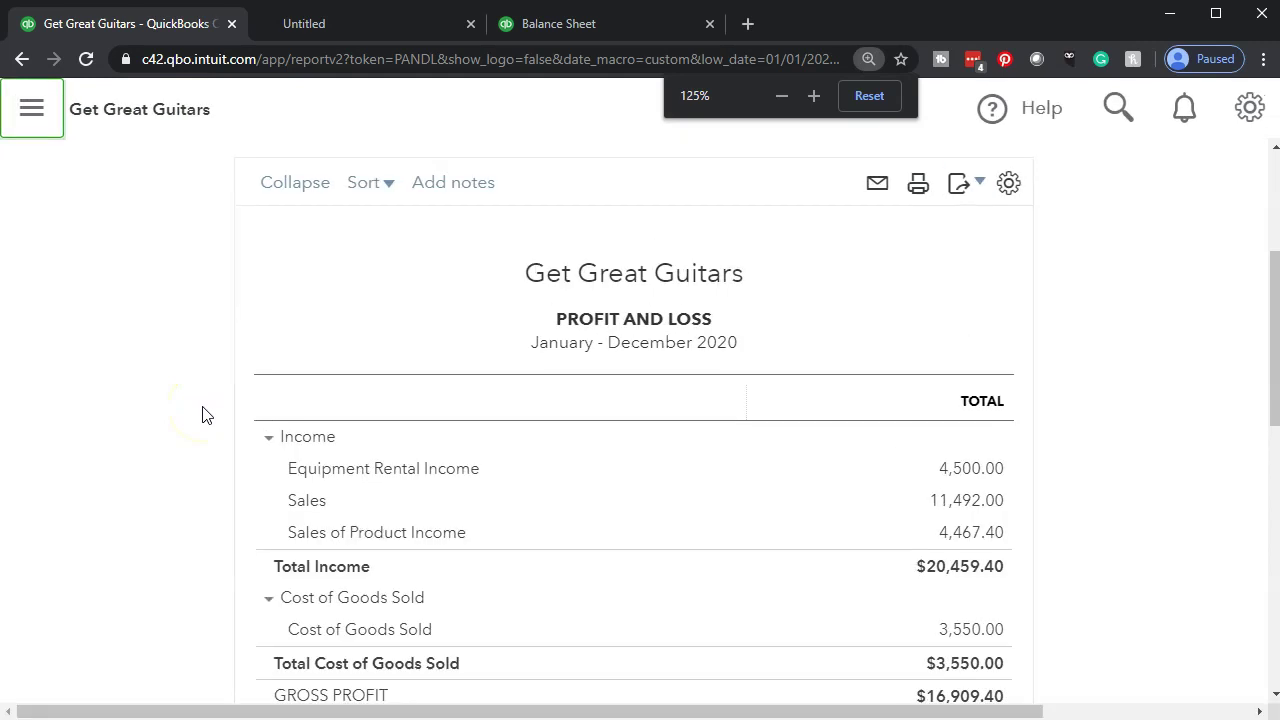
Review the Profit and Loss report from income through net income, examining Bank Charges & Fees, Repairs & Maintenance, and the other income and expense lines
scroll(202, 415, down, 10)
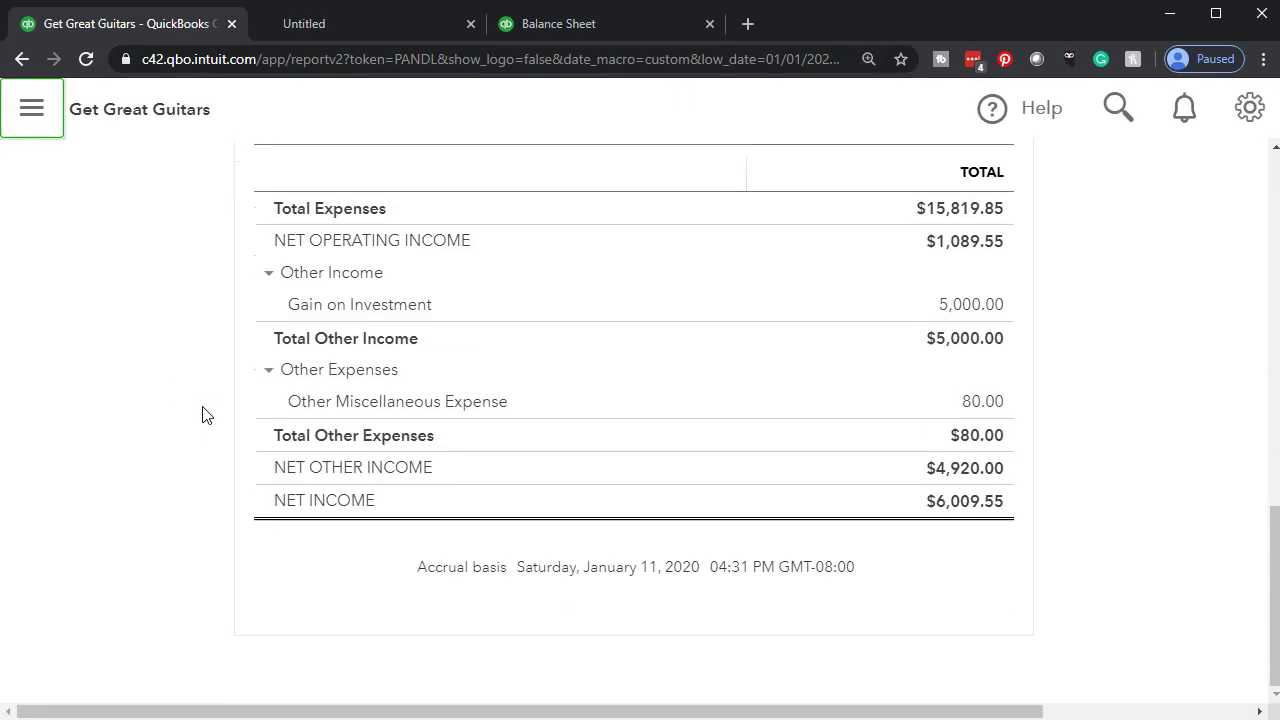
scroll(202, 415, up, 10)
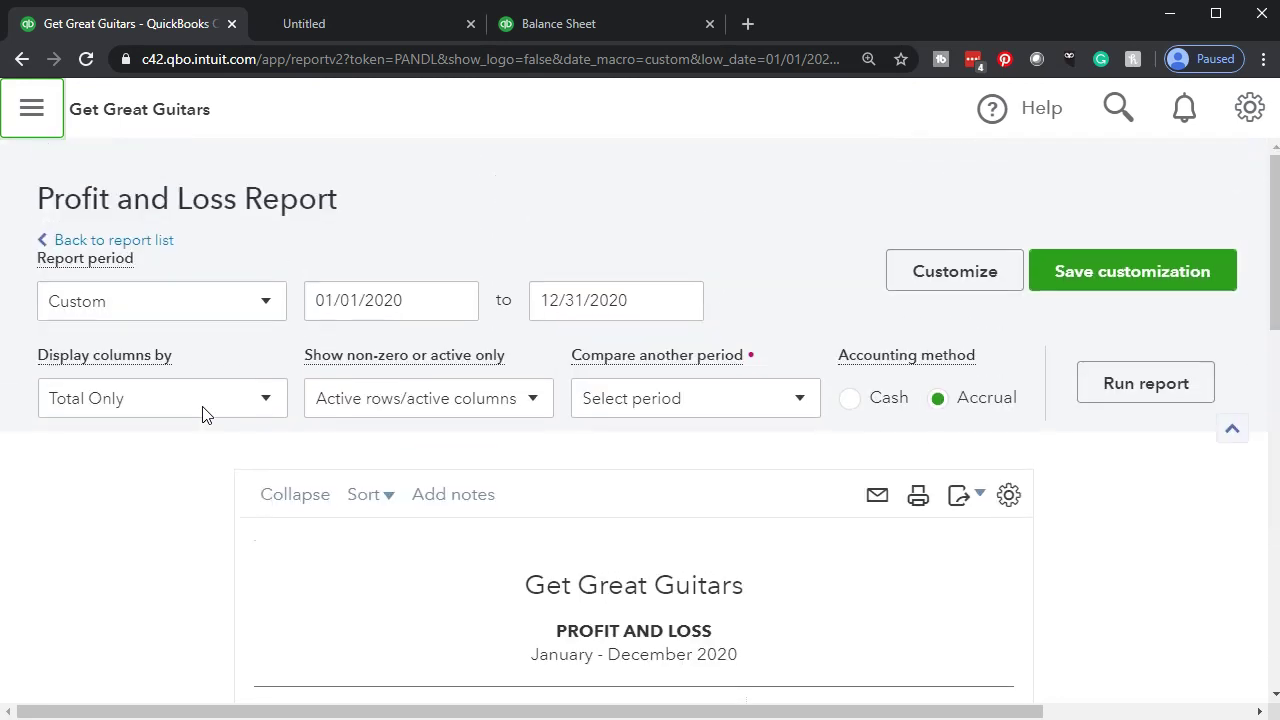
scroll(202, 415, down, 5)
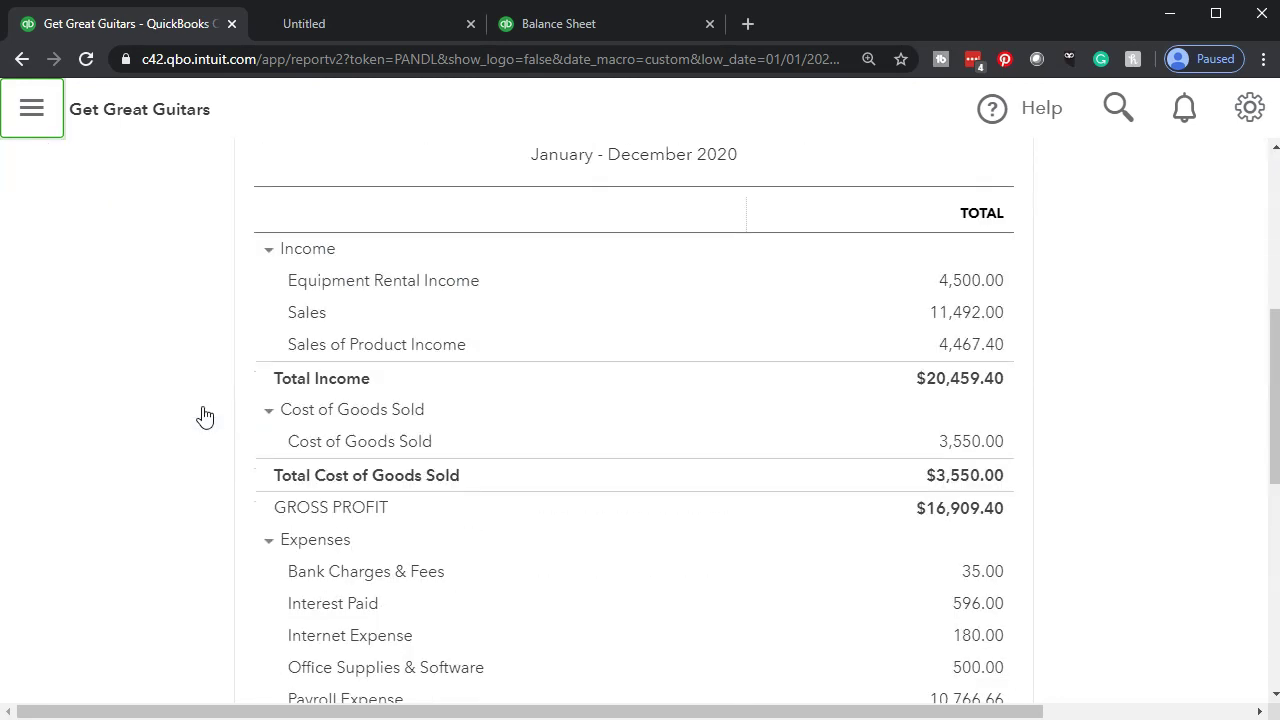
scroll(202, 415, down, 1)
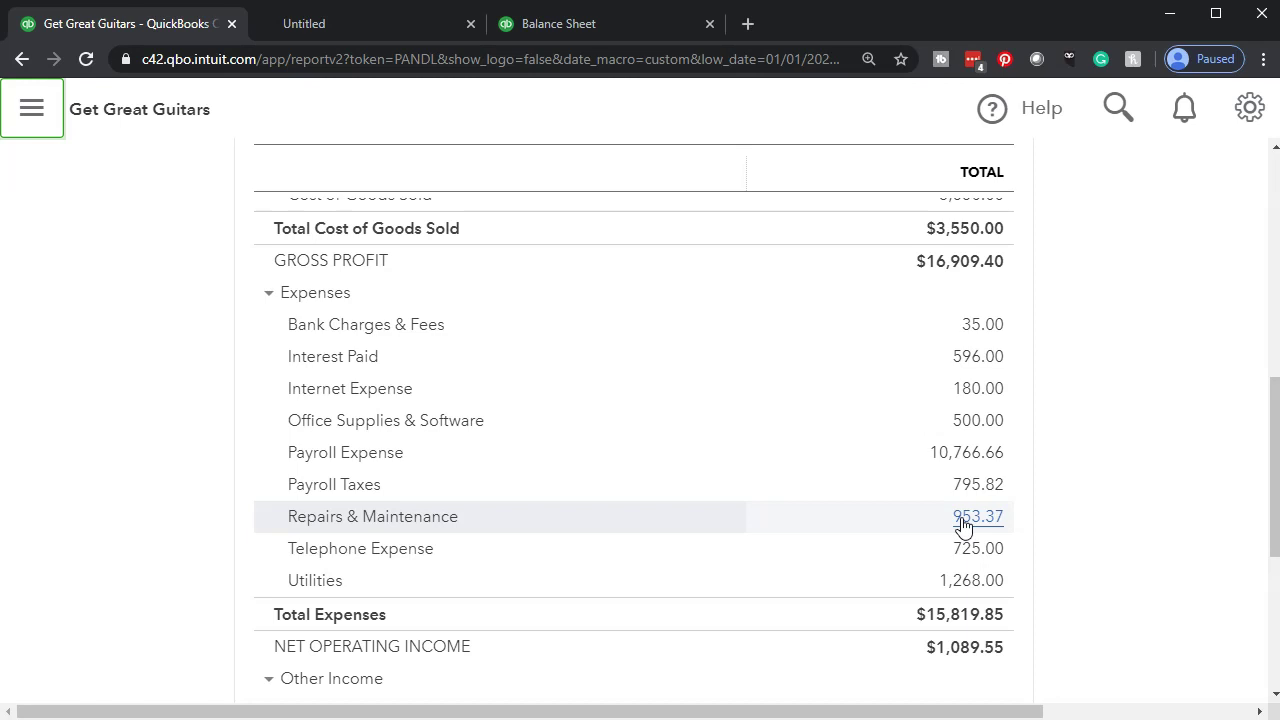
scroll(963, 527, down, 1)
scroll(957, 526, up, 1)
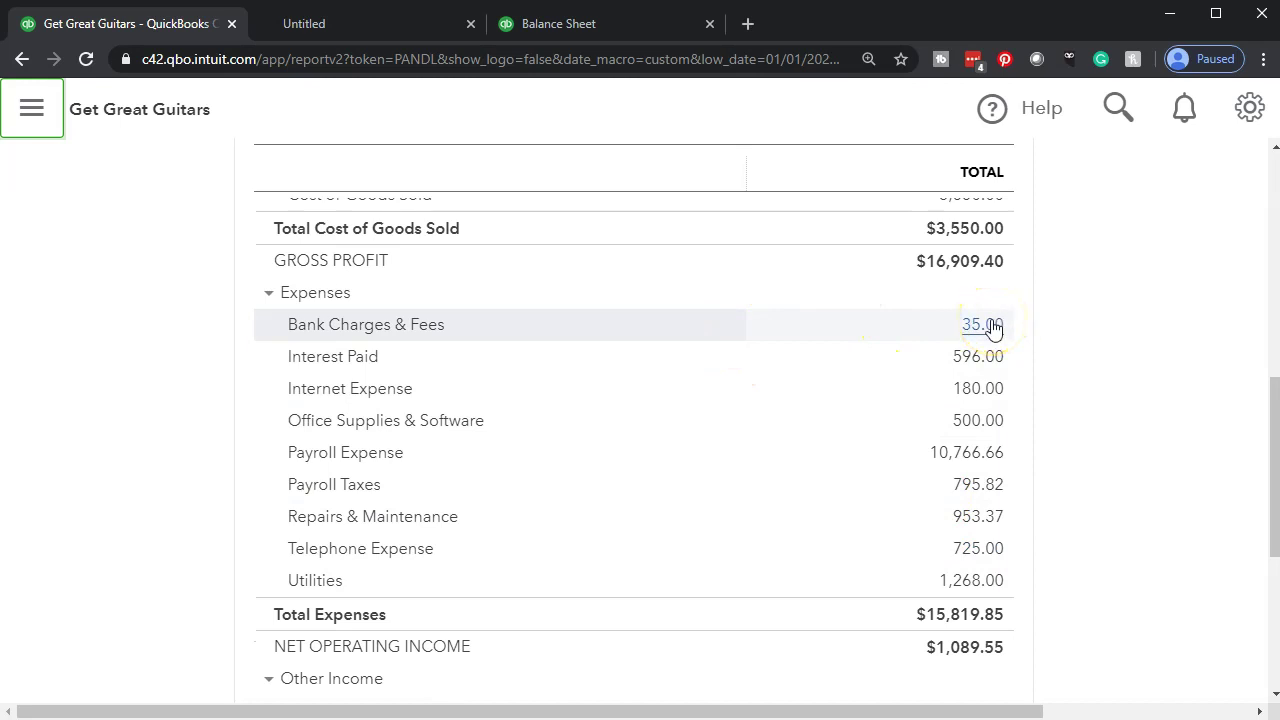
scroll(990, 328, down, 3)
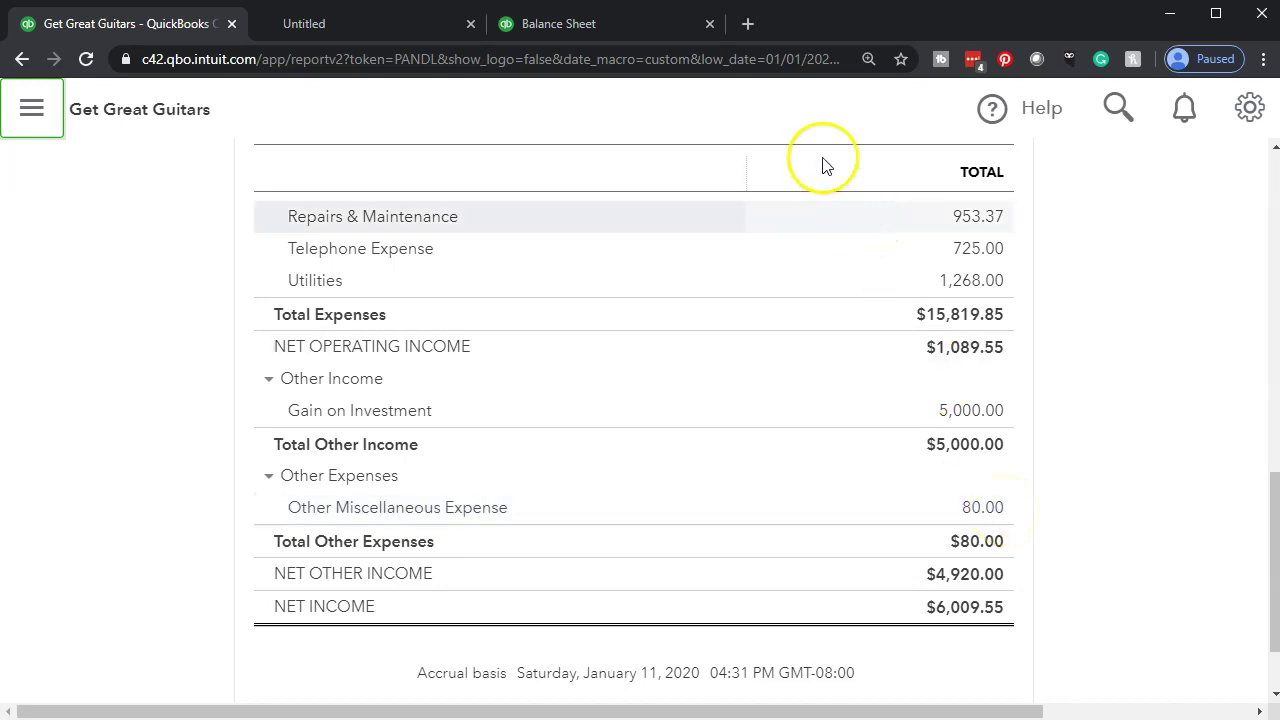
Show the open Balance Sheet without the navigation pane and examine its equity section, especially Owner's Investment, Owner's Pay & Personal Expenses, and Net Income
click(562, 18)
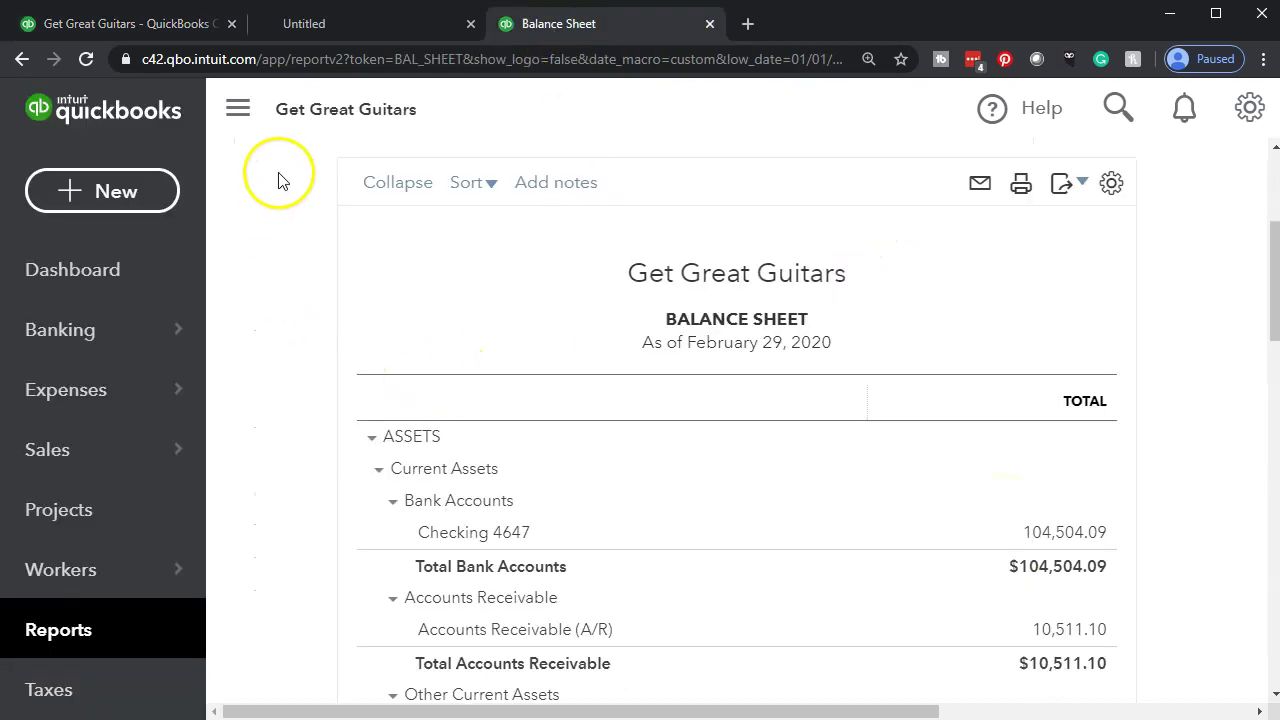
click(238, 108)
scroll(192, 455, down, 10)
scroll(201, 487, down, 6)
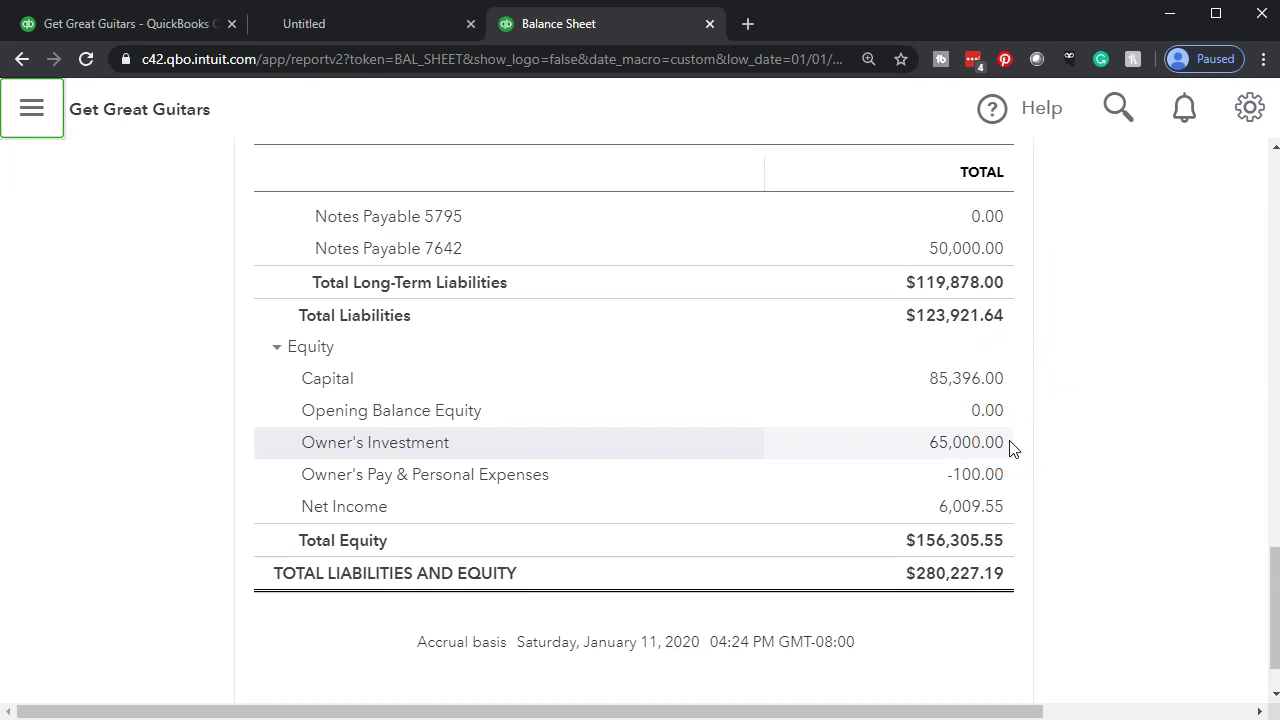
click(1005, 487)
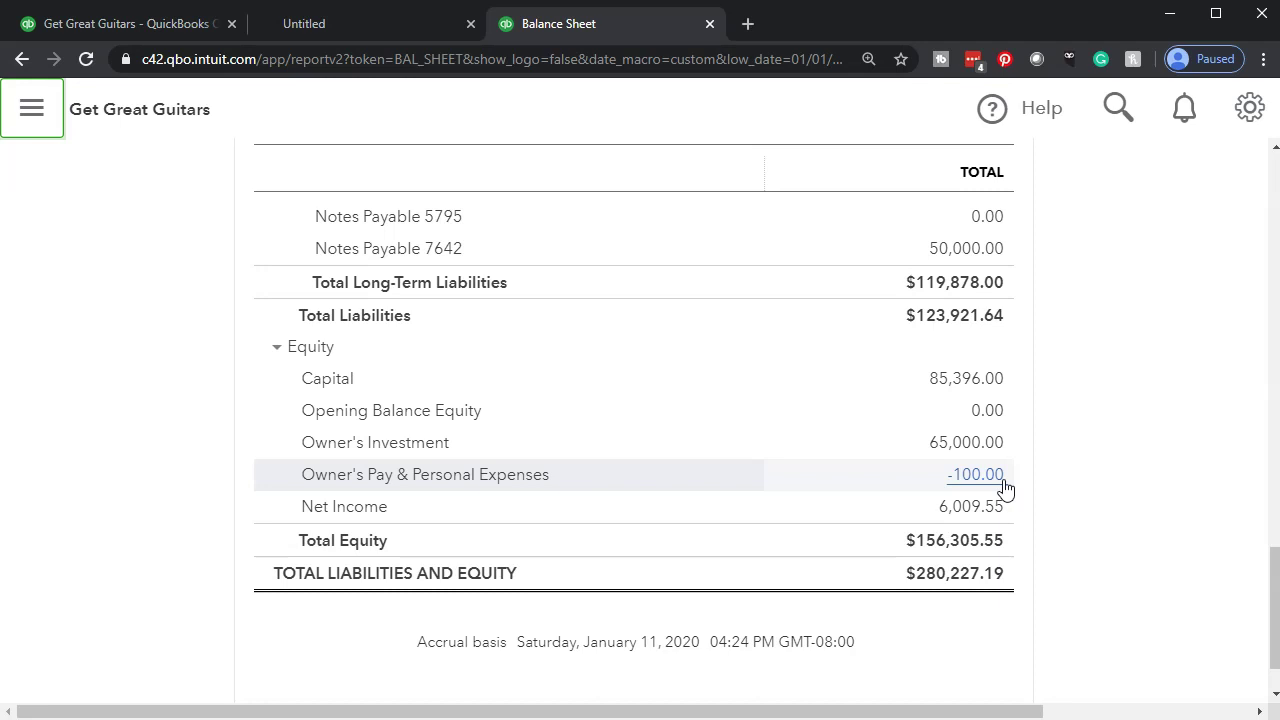
click(1004, 512)
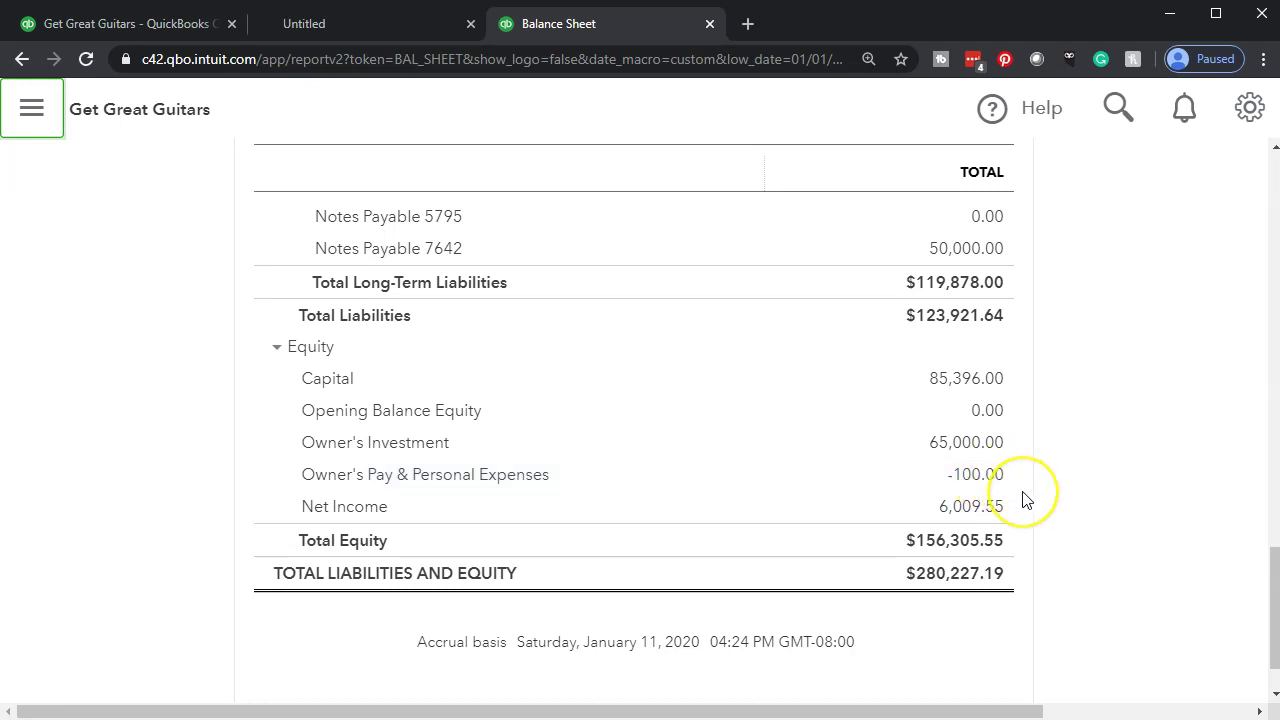
click(999, 490)
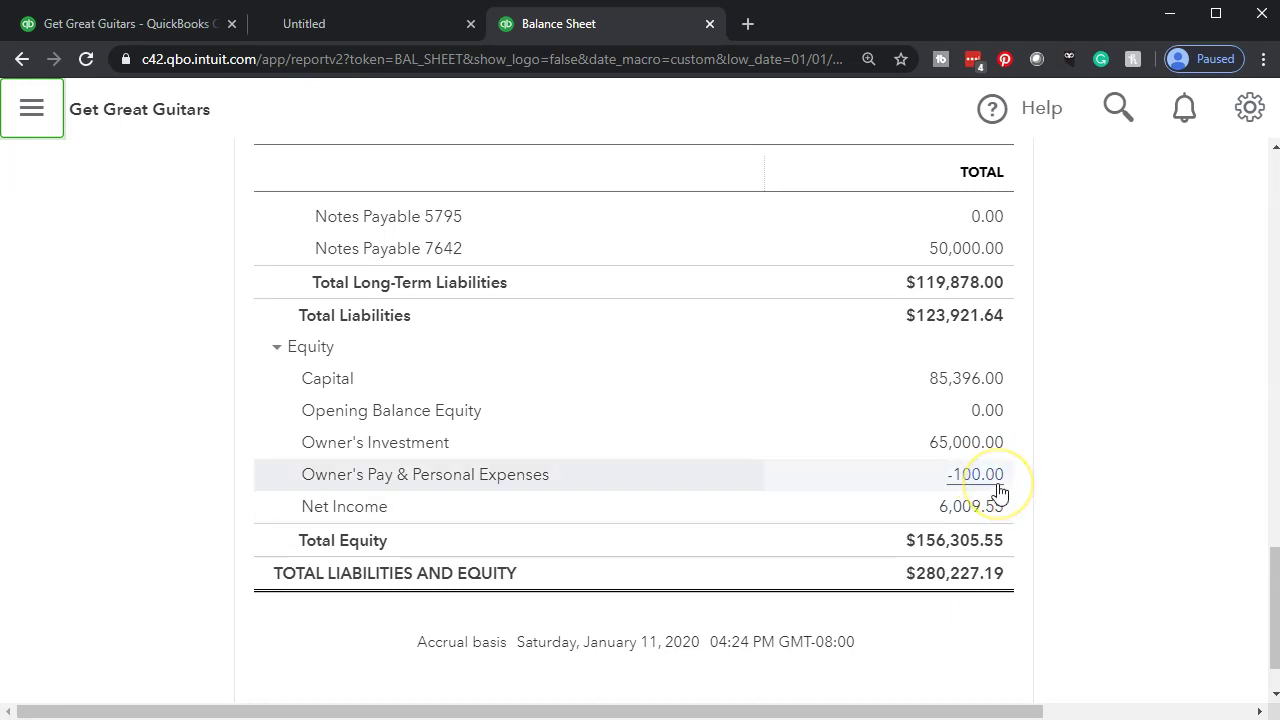